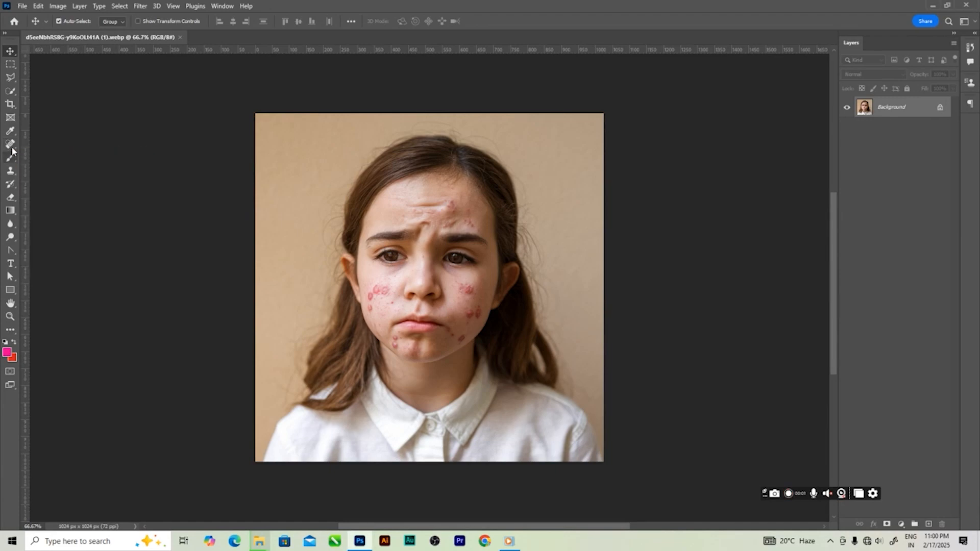
Use the Spot Healing Brush to start healing the red blemish cluster on the forehead above the right-hand eyebrow.
click(14, 145)
click(51, 147)
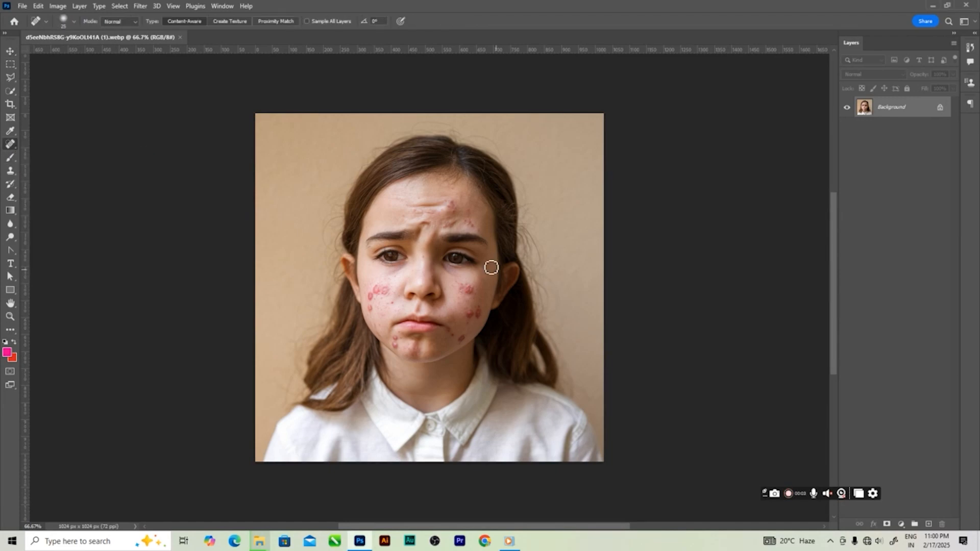
key(ctrl+plus)
key(ctrl+plus)
key(ctrl+plus)
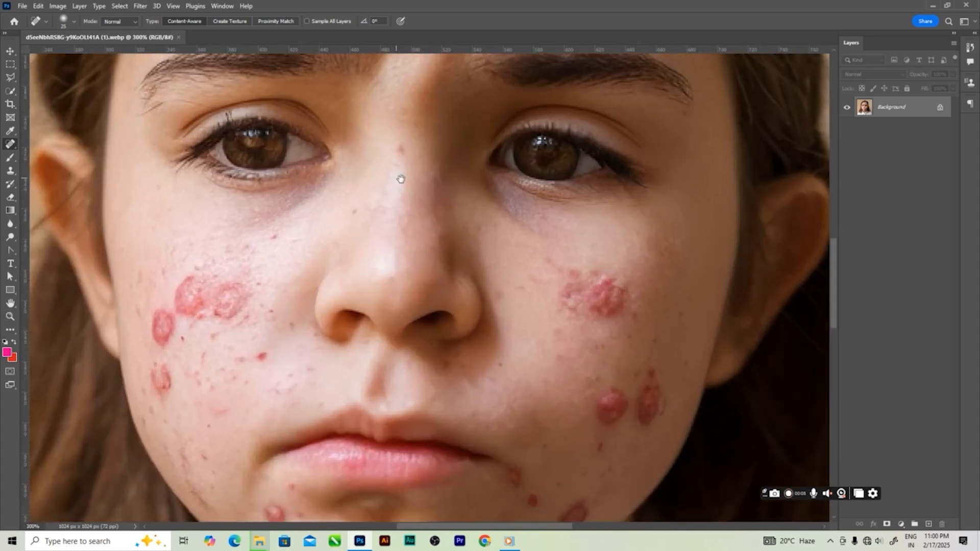
drag(400, 179, 343, 332)
drag(397, 163, 299, 249)
click(378, 186)
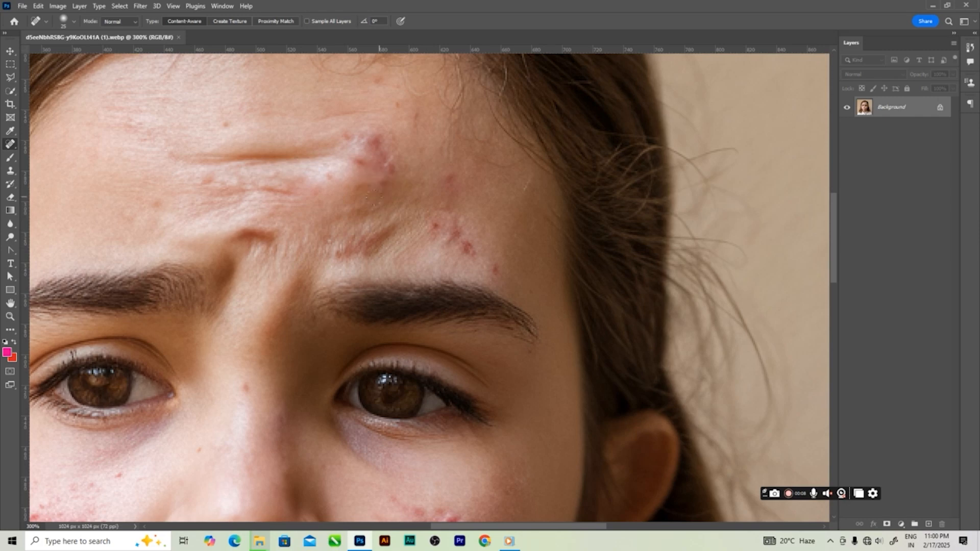
click(382, 180)
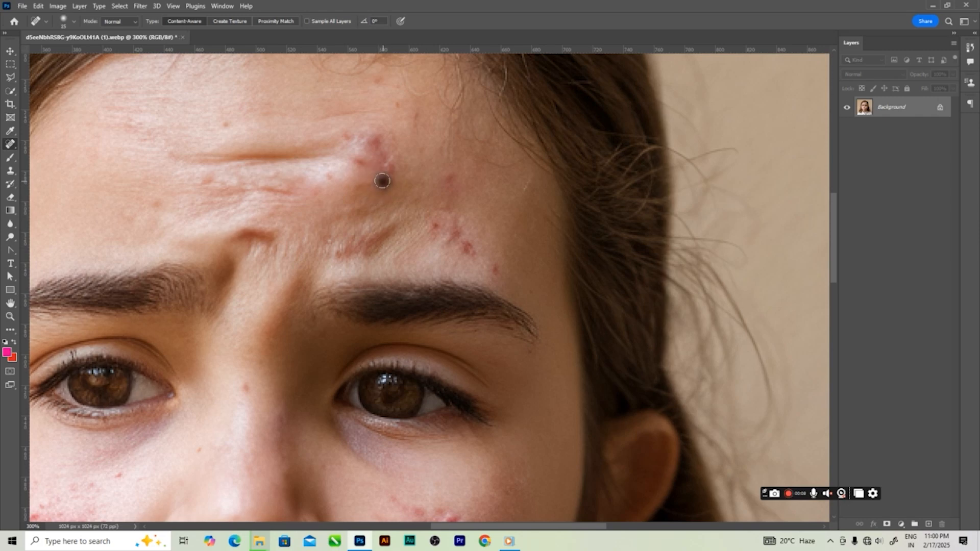
Heal the small isolated spots around the creases on the left half of the forehead.
click(224, 124)
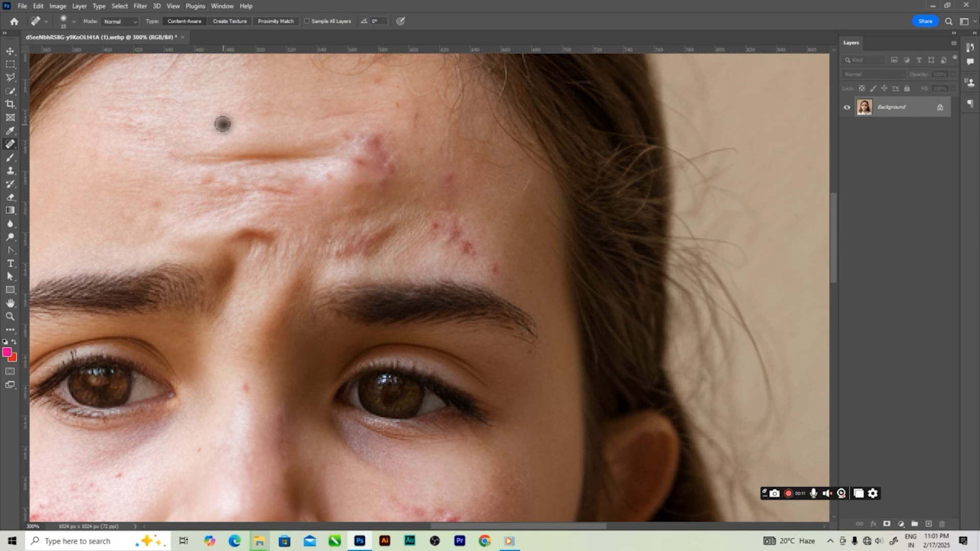
click(209, 176)
click(206, 182)
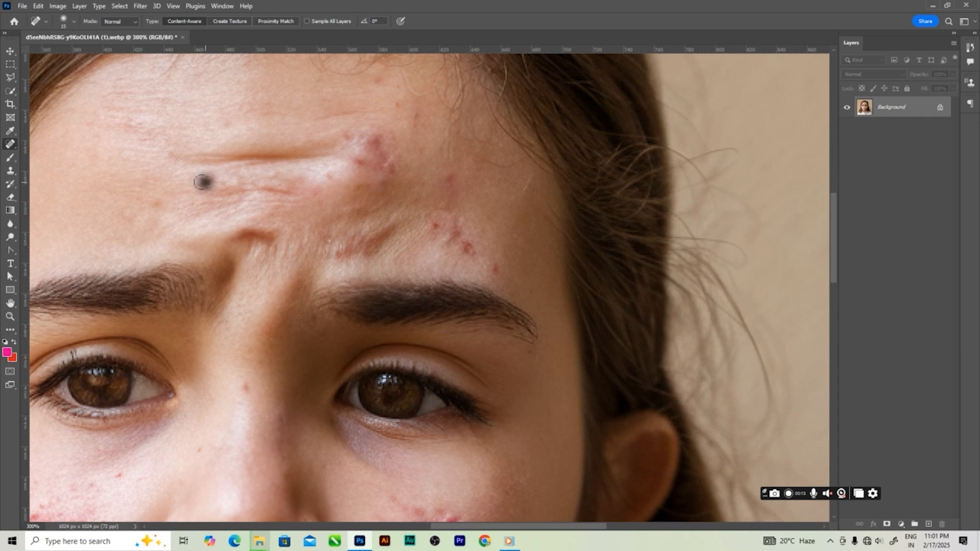
drag(164, 199, 152, 205)
Heal the outer spots of the forehead's red cluster and the small marks above it near the hairline.
click(357, 162)
click(373, 138)
click(347, 136)
click(396, 103)
click(399, 87)
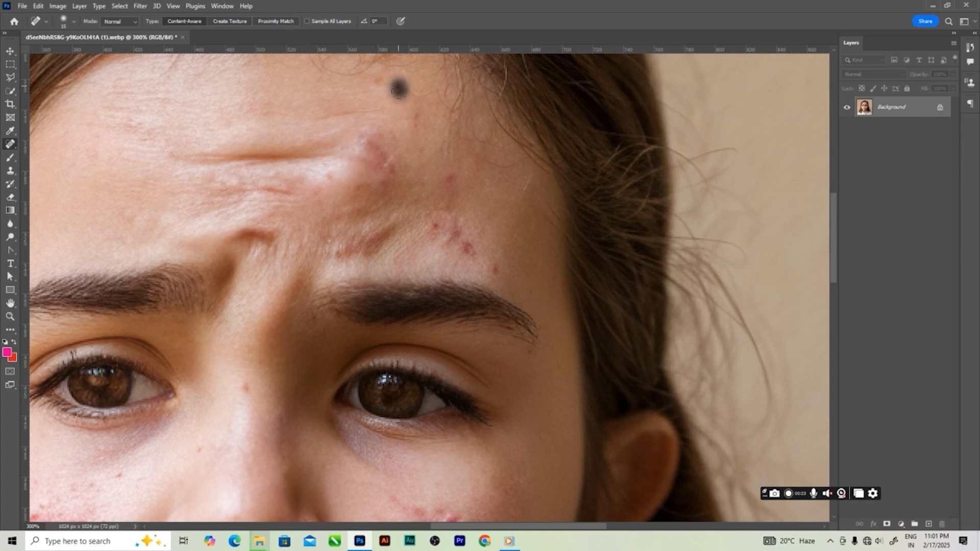
click(376, 84)
click(410, 117)
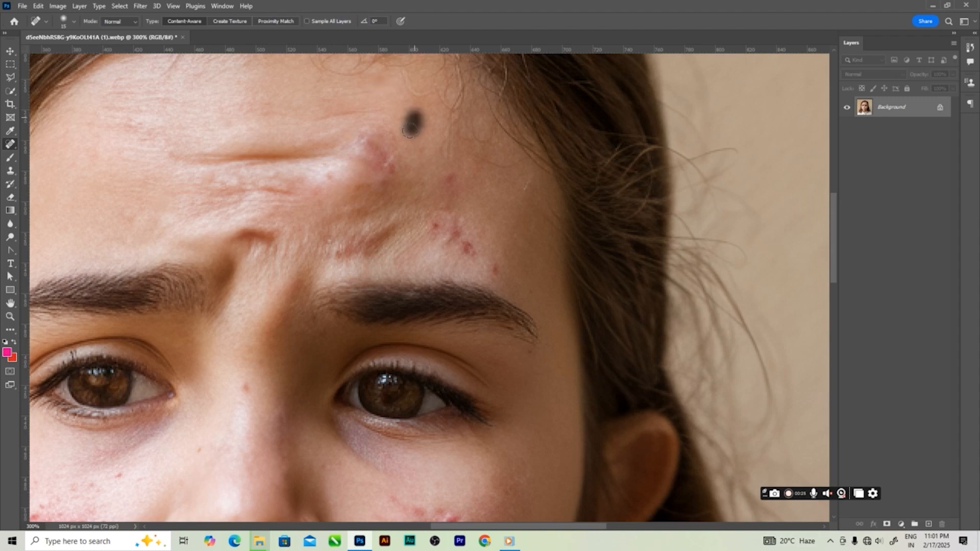
Remove the core of the forehead's red cluster and the small spots at the end of the crease beside it.
click(388, 162)
click(366, 146)
click(376, 149)
click(379, 162)
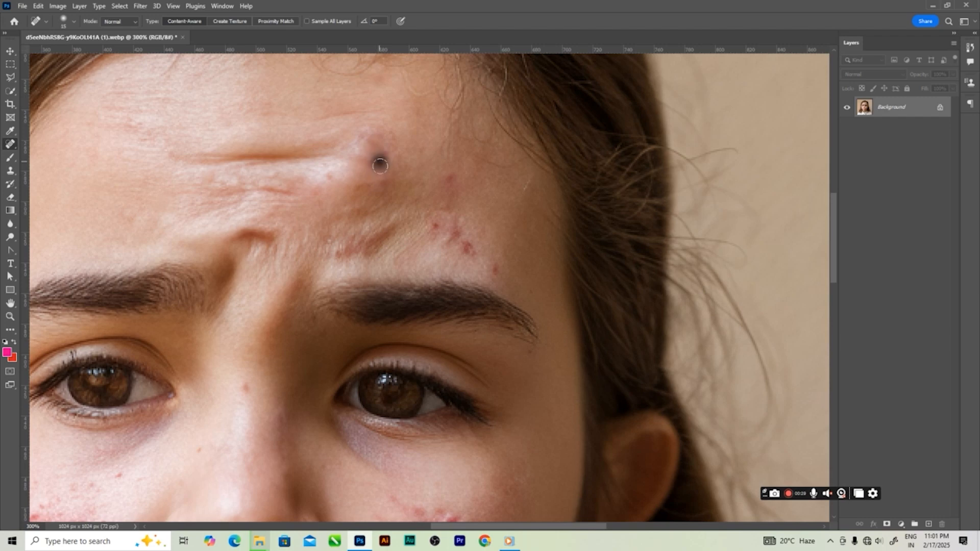
click(329, 177)
click(318, 193)
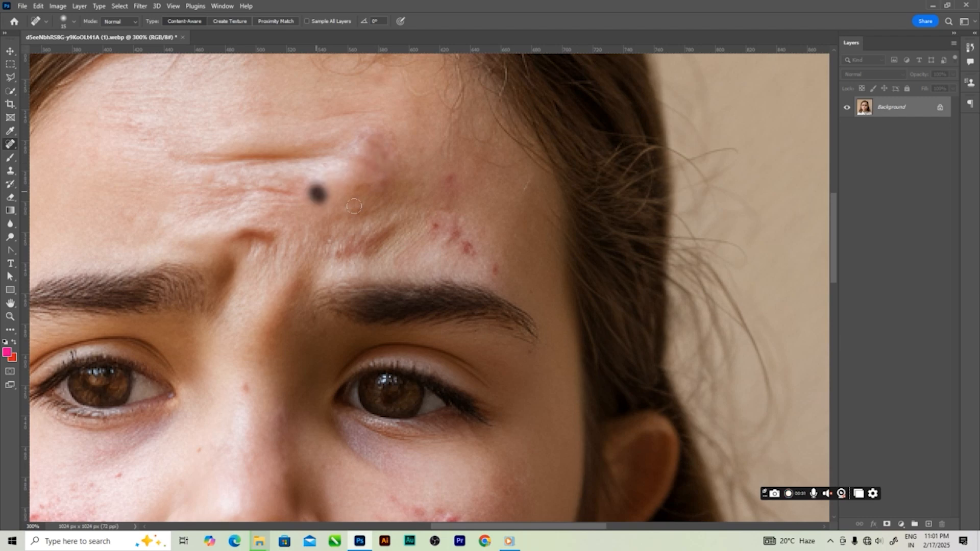
click(388, 189)
click(365, 158)
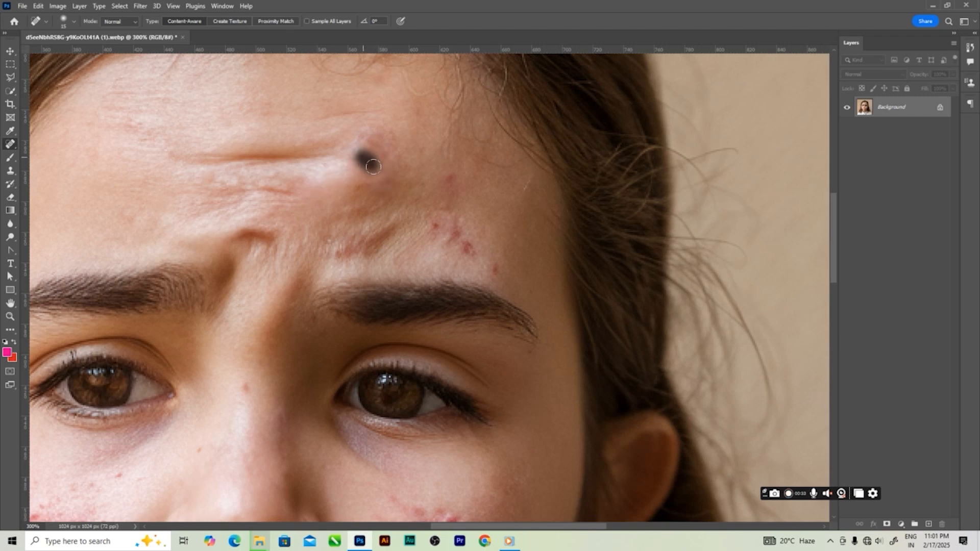
drag(373, 142, 381, 150)
Heal the diagonal row of red pimples above the outer end of the right-hand eyebrow.
click(450, 177)
click(434, 225)
click(454, 233)
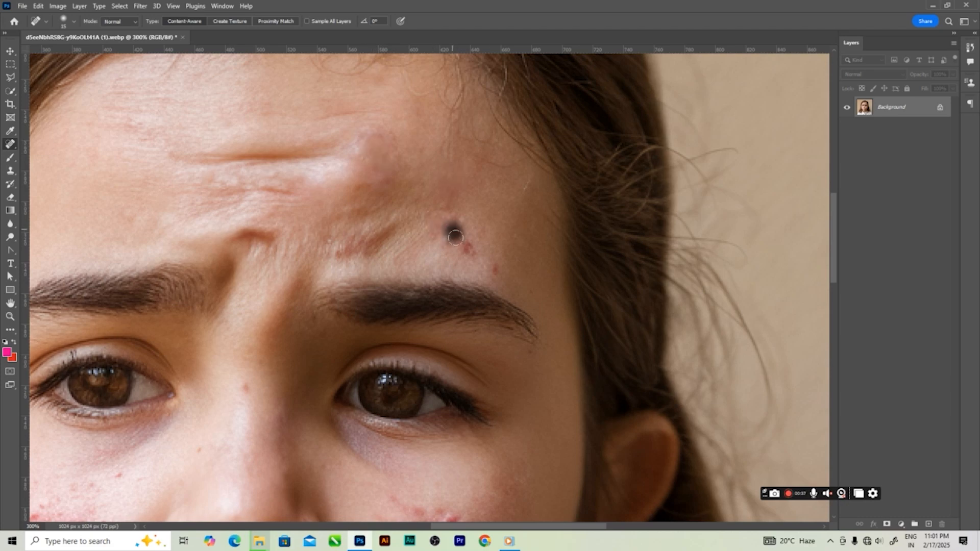
click(465, 246)
drag(484, 263, 495, 277)
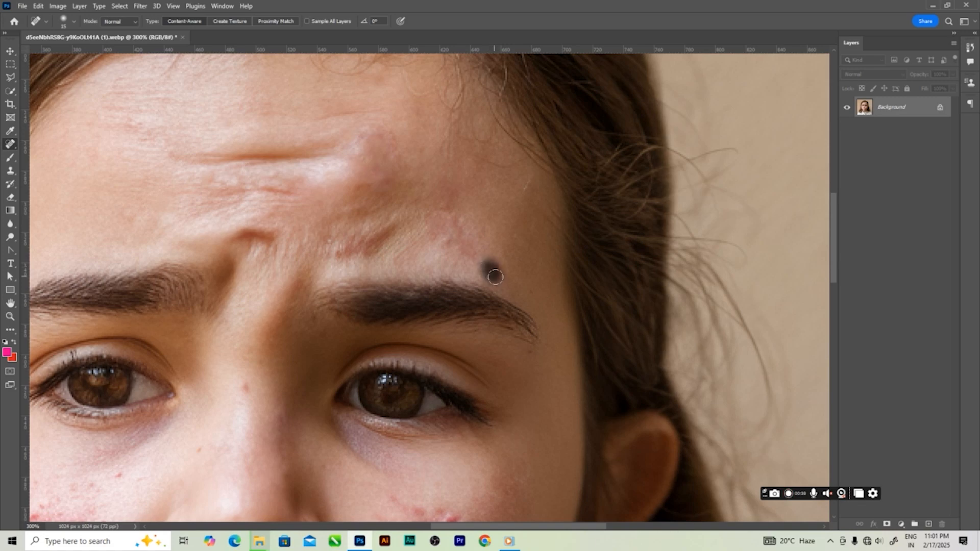
click(493, 267)
click(449, 242)
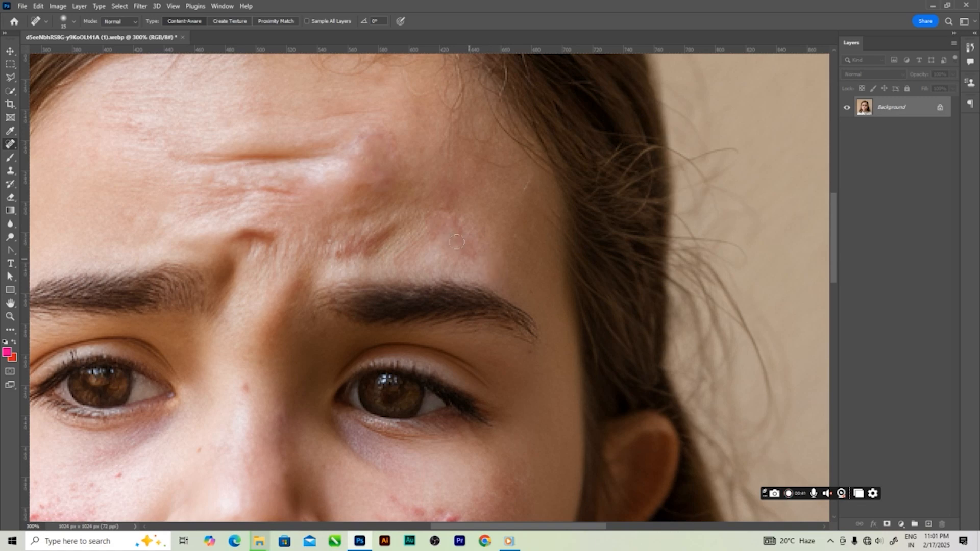
Retouch the leftover redness where the forehead's red cluster was.
click(380, 185)
click(361, 184)
click(377, 134)
click(386, 176)
Heal the small marks on the nose and the tiny spots below the left-hand eye.
drag(380, 248, 377, 163)
drag(295, 277, 344, 241)
click(292, 253)
drag(320, 314, 354, 260)
click(365, 238)
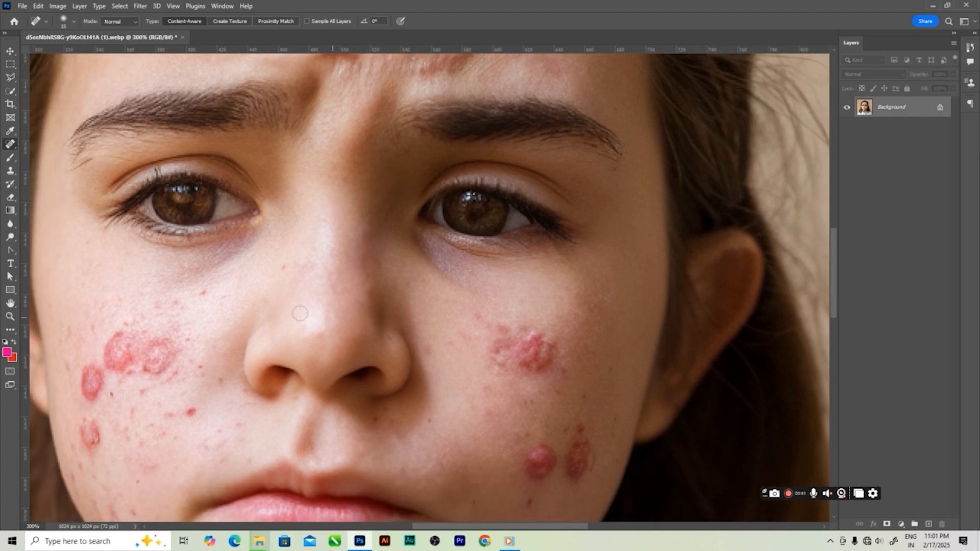
click(285, 260)
drag(317, 280, 304, 230)
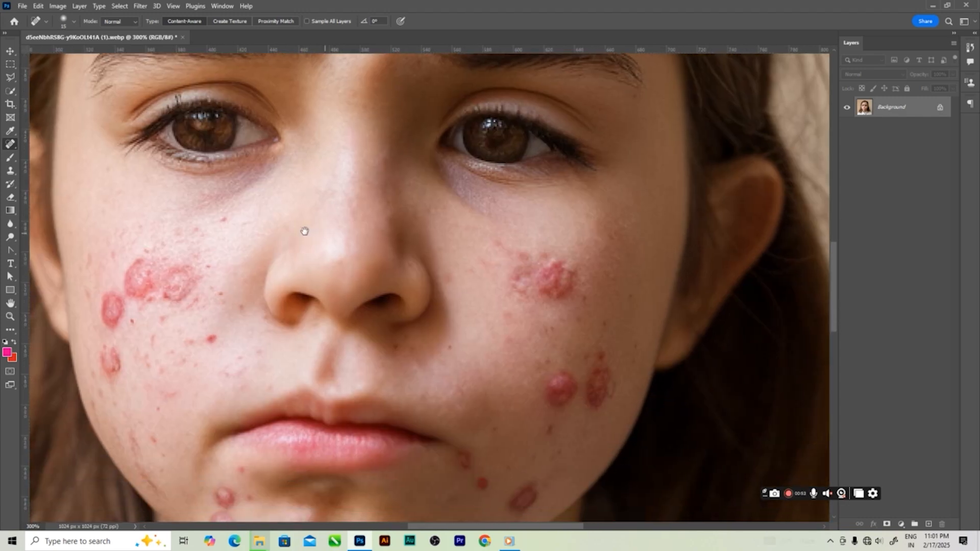
click(223, 220)
click(242, 223)
Add a Black & White adjustment layer with Reds lowered to about -31 and Yellows raised to 121 to emphasize the blemishes.
key(ctrl+minus)
key(ctrl+minus)
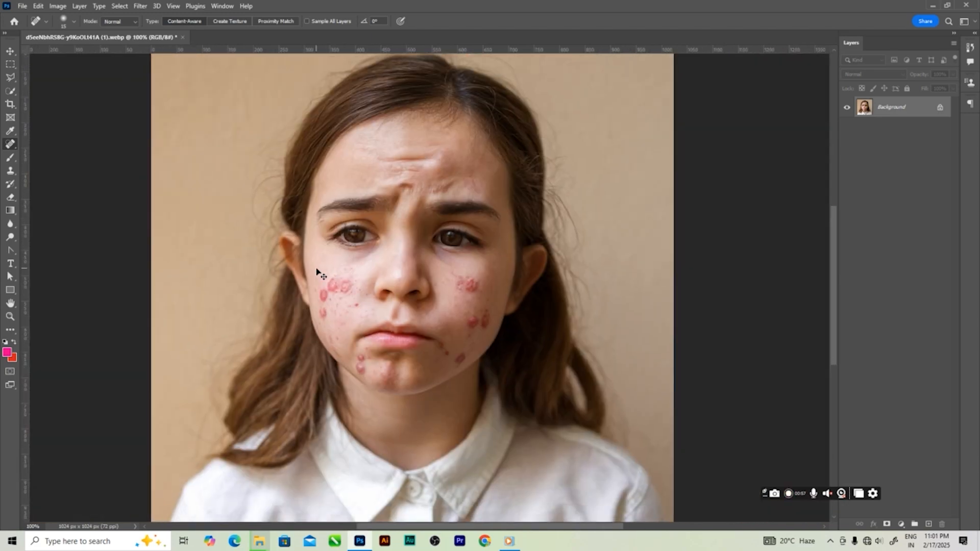
drag(419, 182, 398, 174)
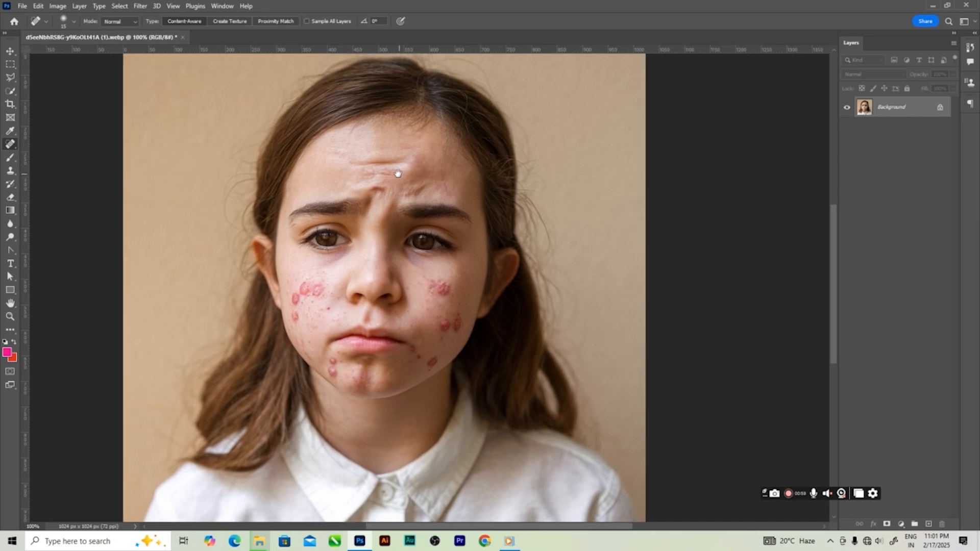
click(901, 524)
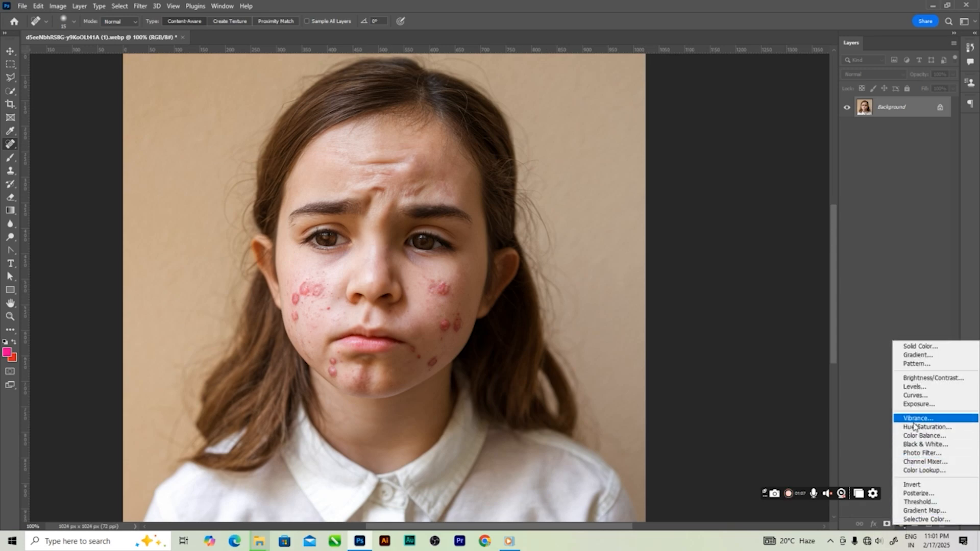
click(915, 445)
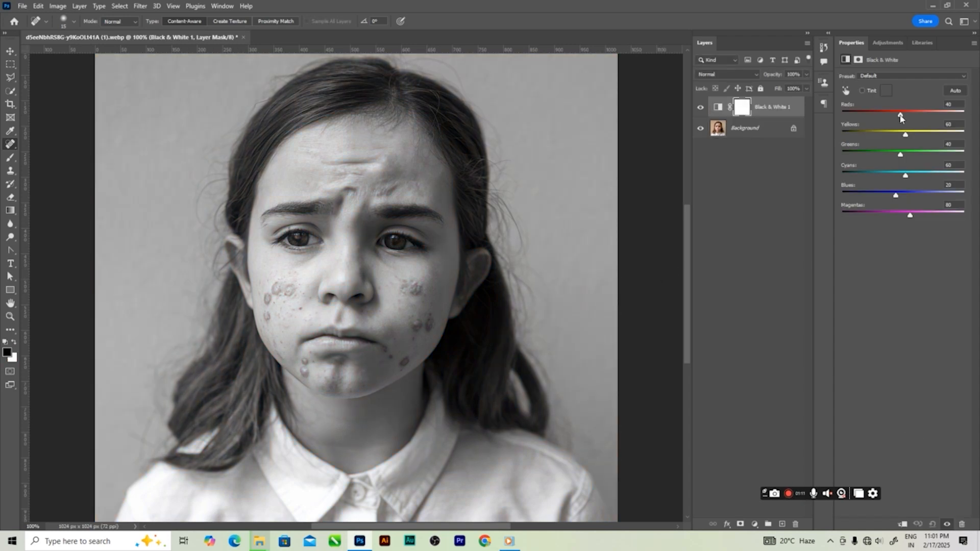
drag(901, 118, 918, 141)
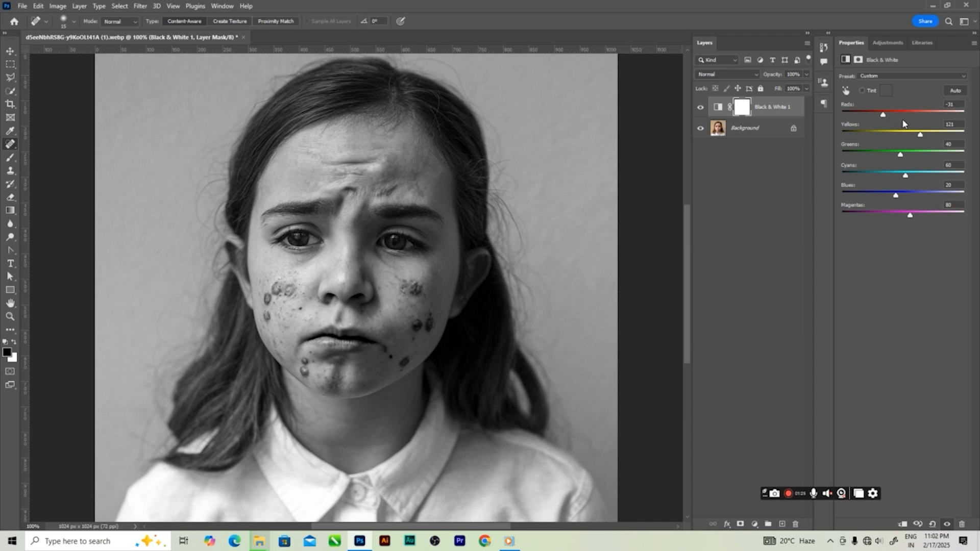
drag(886, 116, 880, 114)
On the Background layer, spot-heal the small dark marks beside the nose and around the upper edge of the right-hand cheek's blemish.
click(743, 129)
click(974, 43)
click(950, 59)
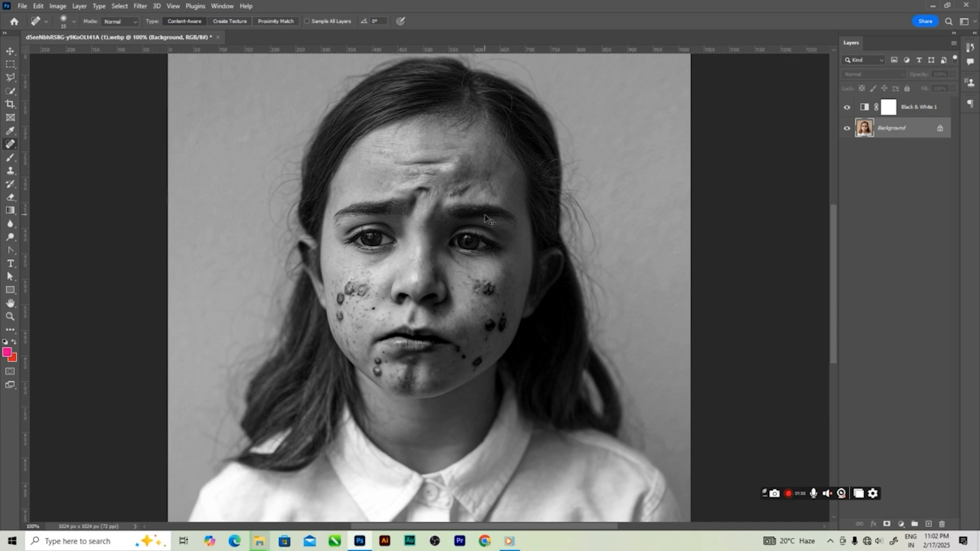
key(ctrl+plus)
key(ctrl+plus)
drag(477, 241, 486, 311)
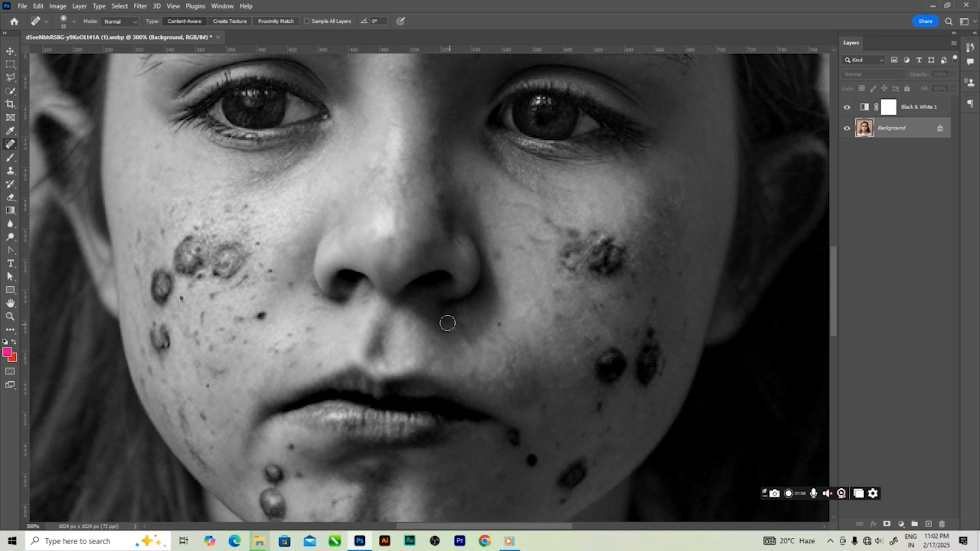
click(503, 326)
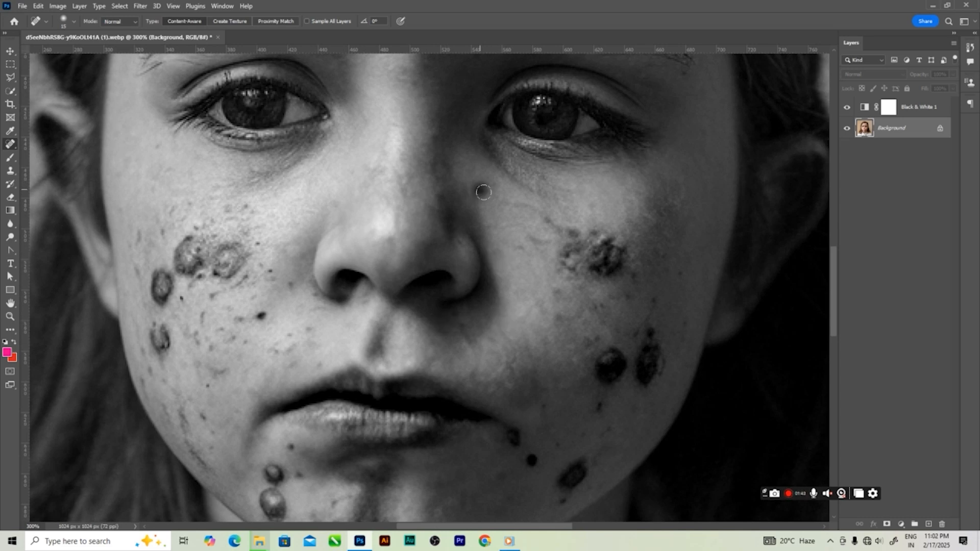
click(545, 220)
click(567, 232)
click(530, 241)
click(520, 243)
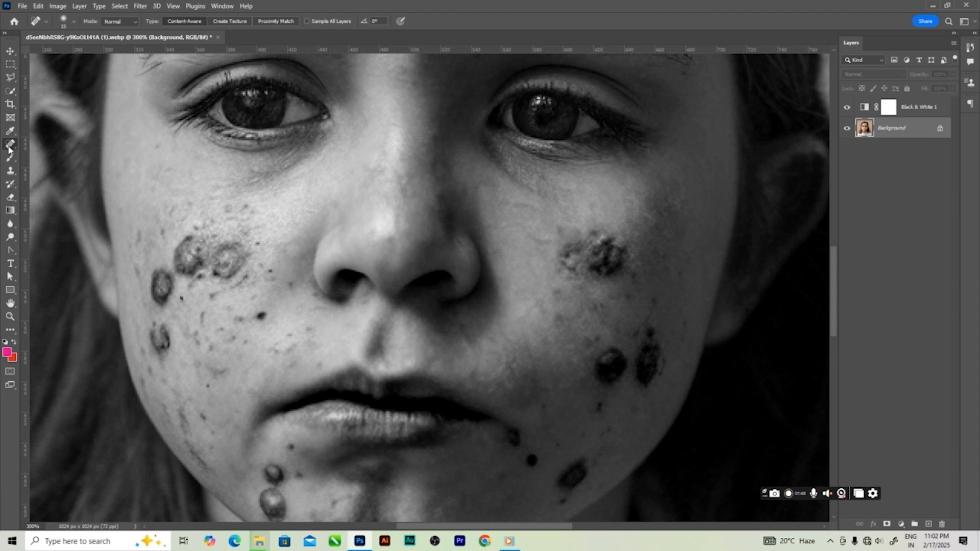
Switch to the Healing Brush, heal the edge of the right-hand cheek's blemish from sampled skin, and set the brush hardness to 0%.
right_click(9, 146)
click(46, 155)
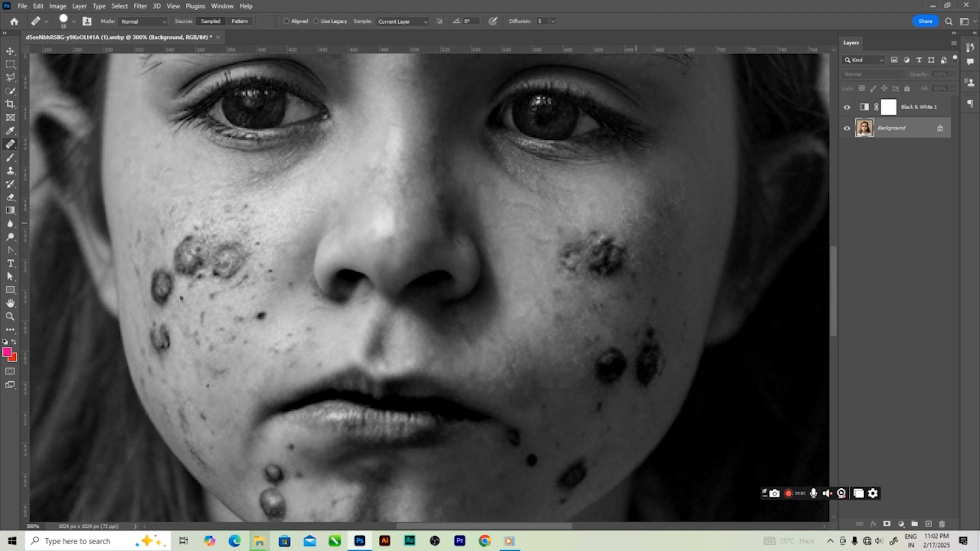
alt+click(616, 256)
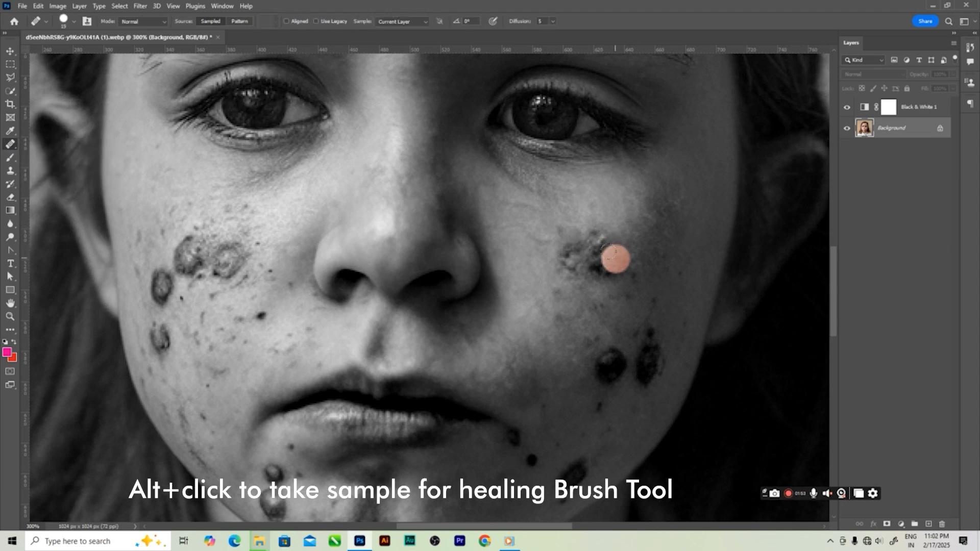
click(74, 21)
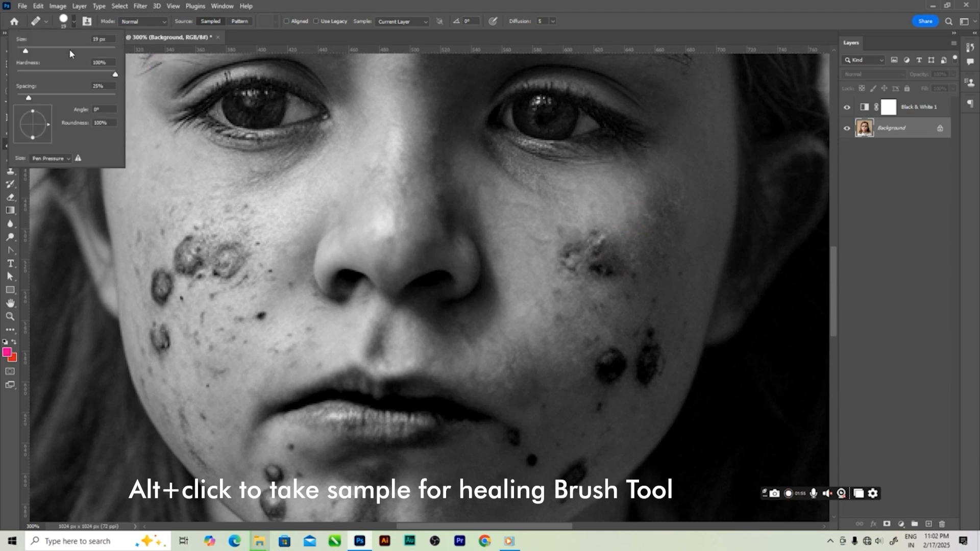
drag(40, 74, 17, 74)
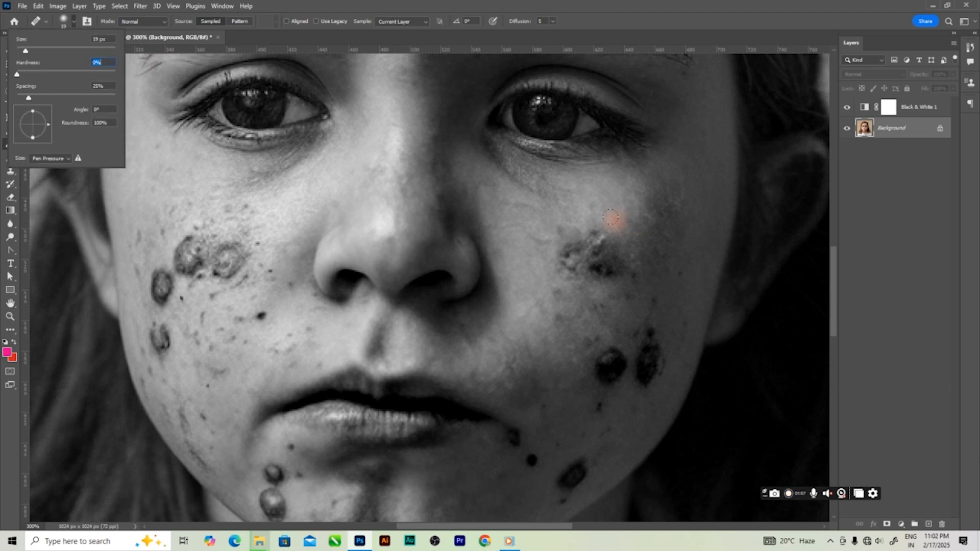
Sample clean skin near the right-hand cheek's blemish and heal its upper and lower edges.
alt+click(622, 241)
click(600, 242)
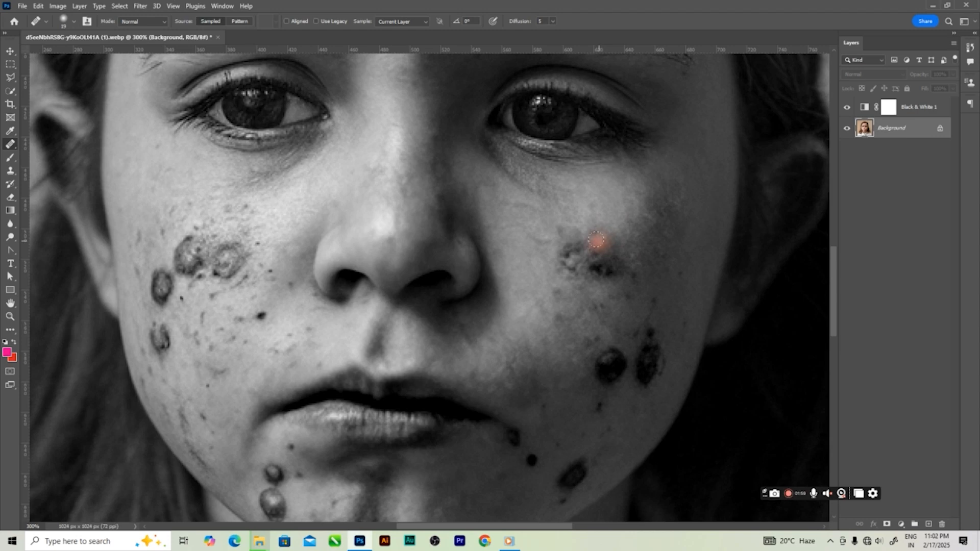
click(597, 250)
click(571, 280)
alt+click(570, 284)
click(573, 272)
Resample the clean cheek skin beside the nose and paint away the inner half of the right-hand cheek's blemish.
alt+click(549, 270)
click(566, 255)
click(540, 251)
click(538, 242)
click(556, 253)
click(559, 227)
click(537, 280)
click(561, 264)
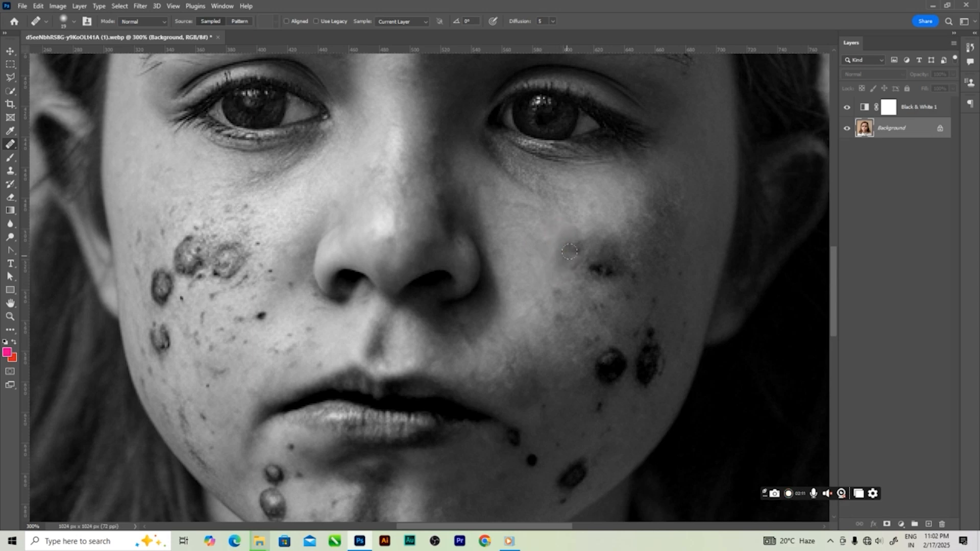
click(572, 255)
click(567, 267)
click(554, 285)
Heal the dark core in the outer half of the right-hand cheek's blemish.
click(607, 271)
click(601, 249)
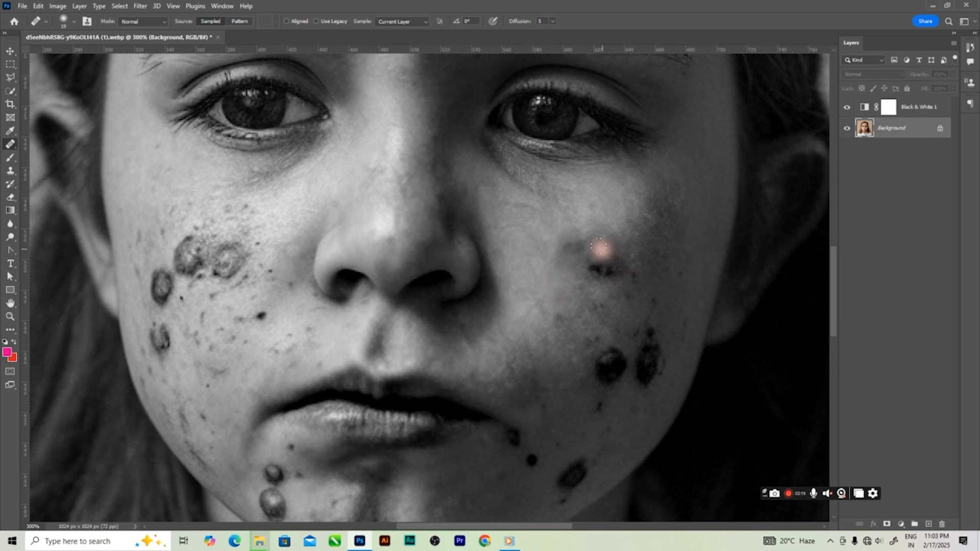
click(602, 262)
click(614, 267)
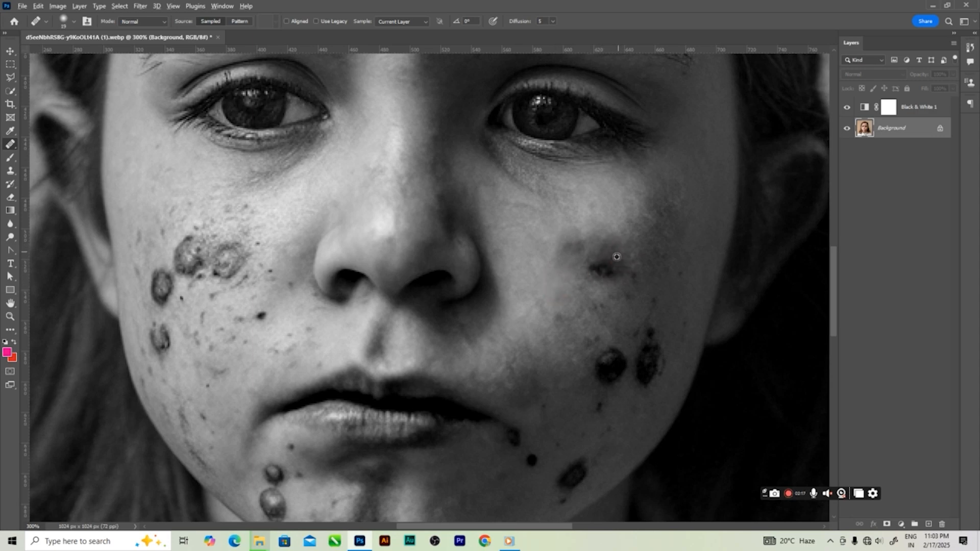
click(607, 268)
Heal the inner and lower parts of the dark patch on the right-hand cheek with the Healing Brush.
click(609, 231)
click(575, 238)
click(574, 227)
click(570, 247)
click(565, 258)
click(554, 236)
click(565, 233)
click(558, 259)
click(581, 295)
click(594, 274)
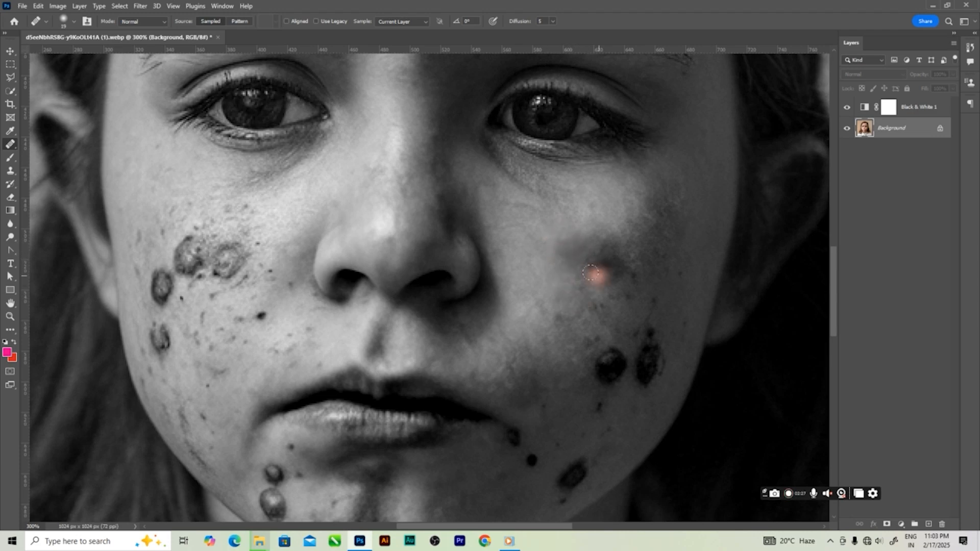
Heal the dark core and outer edge of the right-hand cheek's blemish.
click(595, 269)
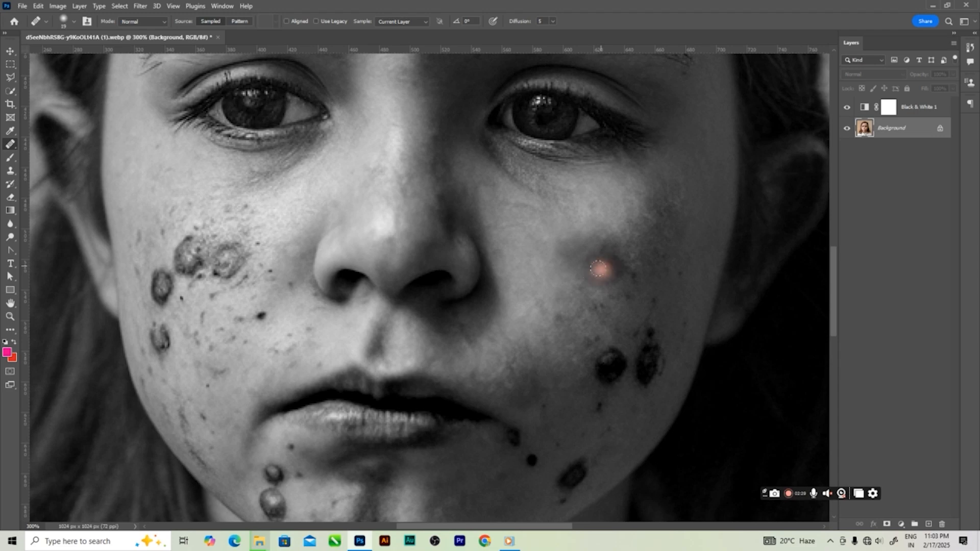
click(601, 267)
click(630, 241)
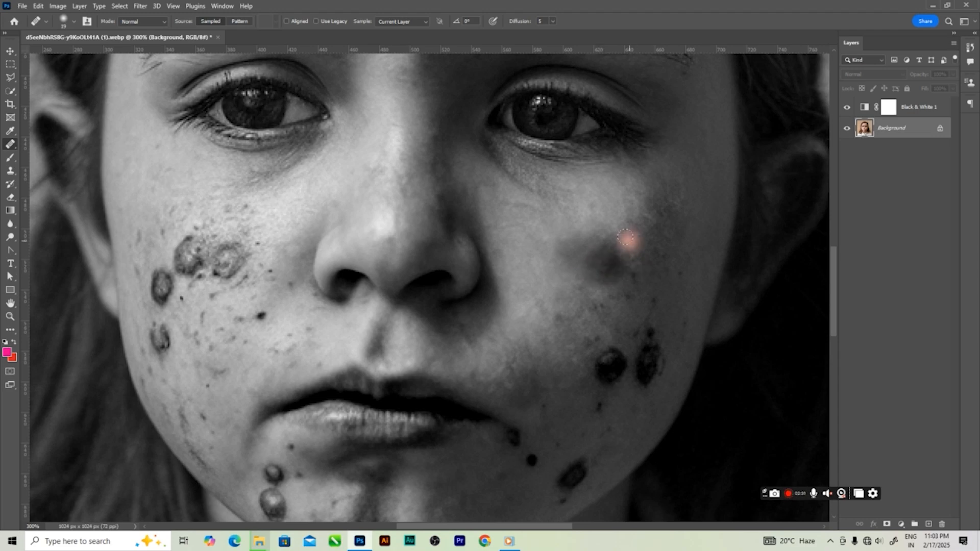
click(613, 261)
click(609, 268)
click(619, 246)
click(613, 245)
click(610, 257)
Blend the upper and lower edges of the healed area on the right-hand cheek into the surrounding skin.
click(603, 235)
click(586, 235)
click(591, 254)
click(573, 292)
click(608, 276)
click(613, 269)
click(772, 316)
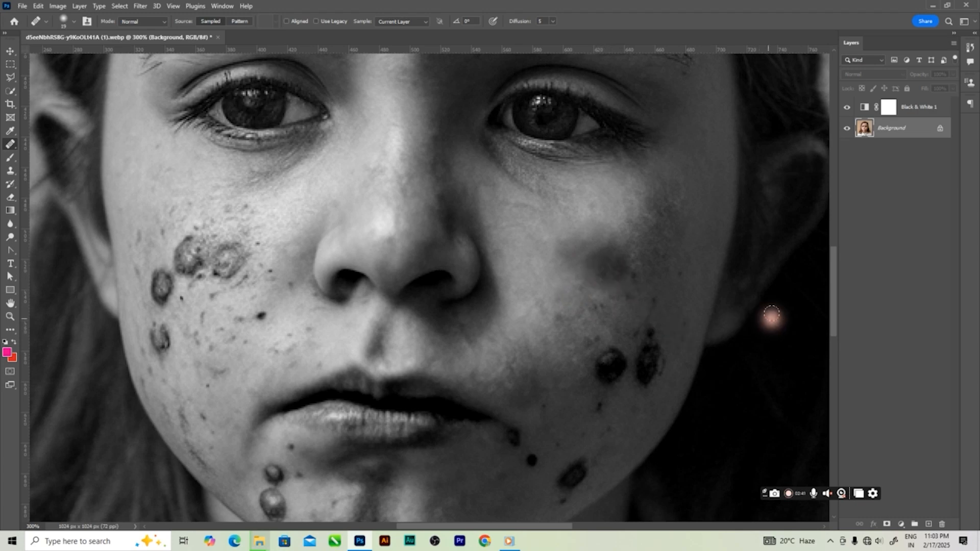
Switch to the Patch tool and patch the remaining dark core of the right-hand cheek's blemish with clean skin below it.
right_click(10, 146)
click(54, 165)
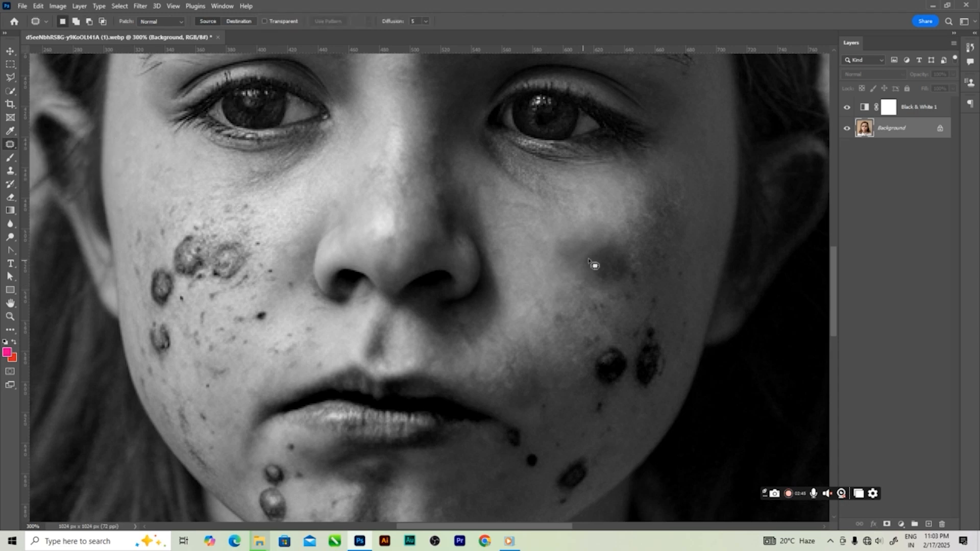
mouse_move(611, 242)
mouse_down()
mouse_move(582, 261)
mouse_move(586, 276)
mouse_move(623, 283)
mouse_up()
drag(627, 250, 626, 247)
mouse_move(587, 280)
mouse_down()
mouse_move(526, 276)
mouse_move(558, 315)
mouse_up()
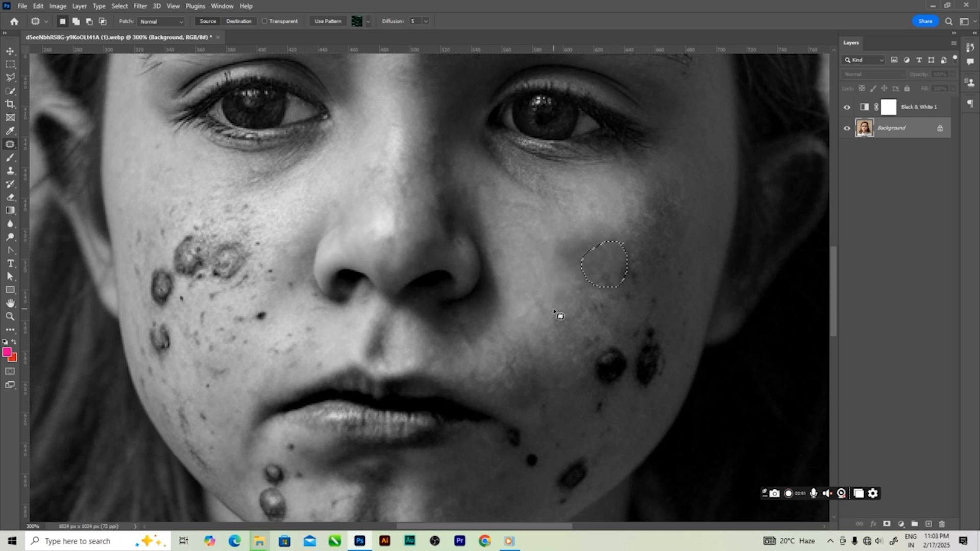
Patch the shadowed skin above and around the former blemish on the right-hand cheek, clearing each selection.
drag(608, 234, 589, 231)
mouse_move(562, 263)
mouse_down()
mouse_move(588, 265)
mouse_move(605, 233)
mouse_move(560, 267)
mouse_move(544, 233)
mouse_up()
mouse_move(569, 285)
mouse_down()
mouse_move(607, 298)
mouse_move(620, 282)
mouse_move(611, 271)
mouse_move(582, 269)
mouse_move(571, 285)
mouse_move(604, 252)
mouse_move(609, 225)
mouse_move(586, 242)
mouse_move(600, 256)
mouse_move(584, 273)
mouse_move(558, 269)
mouse_move(550, 254)
mouse_move(604, 221)
mouse_up()
key(ctrl+d)
mouse_move(641, 265)
mouse_down()
mouse_move(621, 269)
mouse_move(616, 298)
mouse_move(635, 299)
mouse_move(645, 284)
mouse_move(624, 225)
mouse_move(626, 266)
mouse_move(642, 255)
mouse_move(624, 225)
mouse_up()
key(ctrl+d)
drag(594, 202, 617, 204)
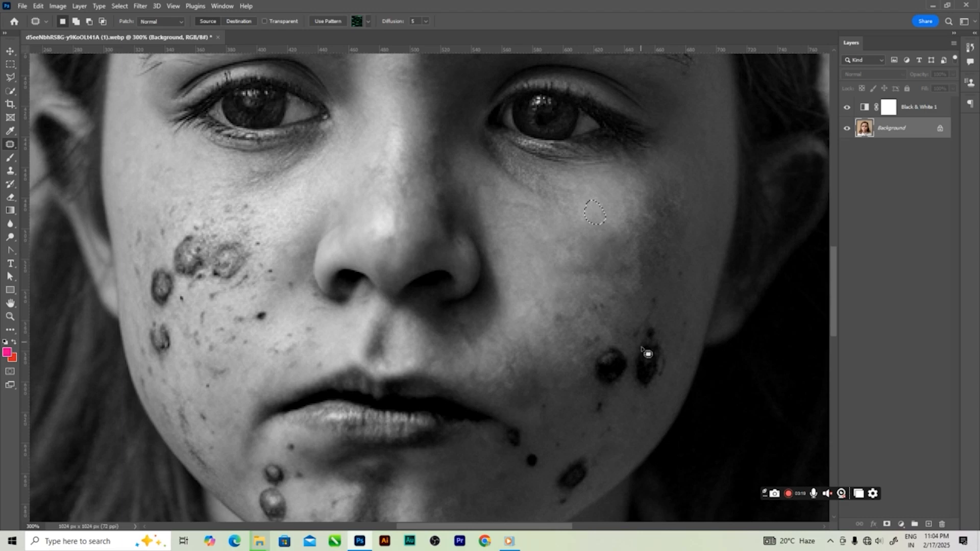
key(ctrl+d)
Patch the uneven areas on the outer right-hand cheek, above the two dark spots, with neighbouring skin.
mouse_move(608, 251)
mouse_down()
mouse_move(600, 272)
mouse_move(643, 280)
mouse_move(626, 225)
mouse_move(655, 270)
mouse_move(670, 270)
mouse_move(667, 248)
mouse_move(681, 229)
mouse_move(675, 282)
mouse_move(689, 279)
mouse_move(685, 265)
mouse_move(663, 261)
mouse_up()
mouse_move(661, 297)
mouse_down()
mouse_move(639, 301)
mouse_move(650, 310)
mouse_move(660, 307)
mouse_move(657, 295)
mouse_move(616, 269)
mouse_move(629, 278)
mouse_move(628, 253)
mouse_move(636, 289)
mouse_move(654, 289)
mouse_move(645, 257)
mouse_up()
mouse_move(689, 314)
mouse_down()
mouse_move(678, 322)
mouse_move(688, 333)
mouse_move(680, 297)
mouse_up()
click(648, 267)
mouse_move(637, 272)
mouse_down()
mouse_move(645, 292)
mouse_move(649, 275)
mouse_move(633, 250)
mouse_up()
click(678, 305)
drag(607, 304, 588, 272)
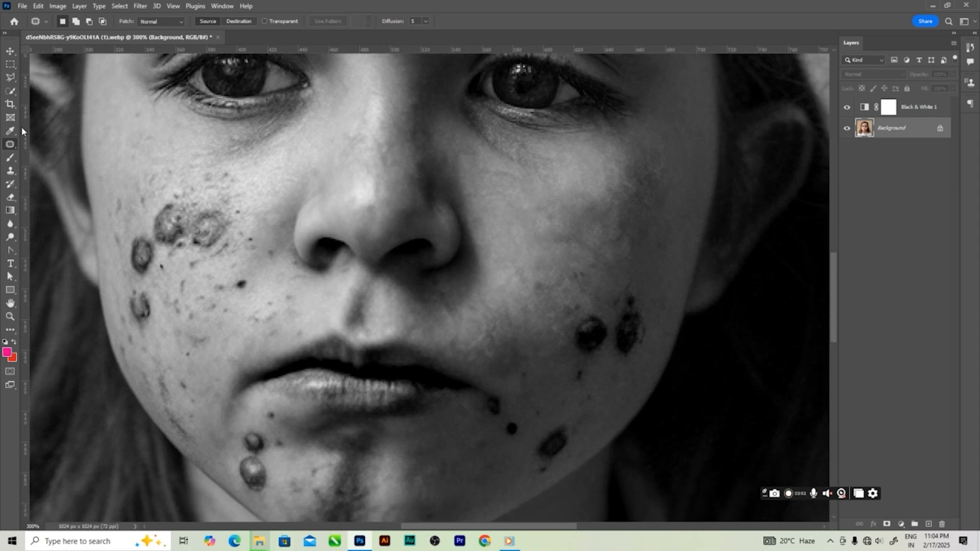
Switch to the Spot Healing Brush and smooth the small marks and blotches across the middle of the right-hand cheek.
right_click(13, 148)
click(41, 144)
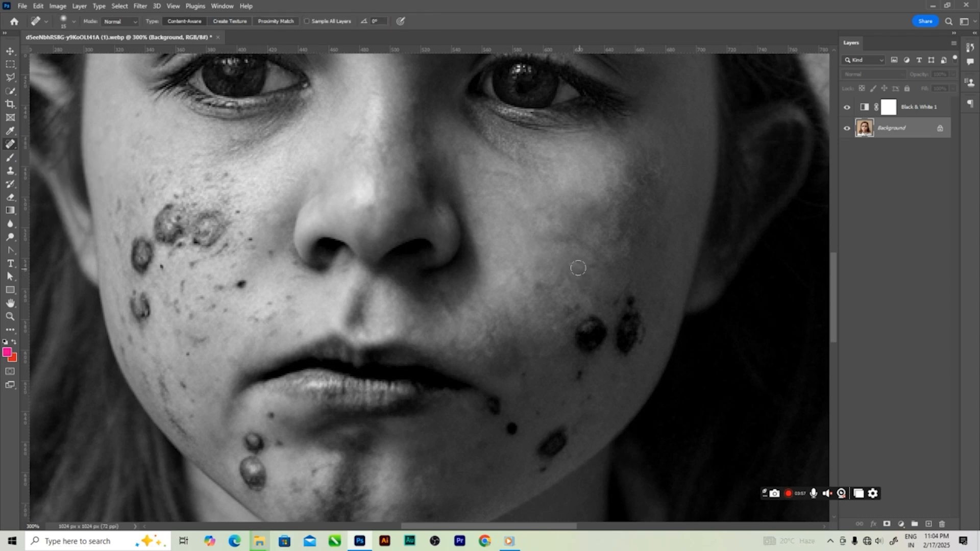
click(542, 287)
drag(541, 287, 547, 291)
drag(548, 210, 561, 244)
drag(593, 274, 596, 266)
mouse_move(621, 228)
mouse_down()
mouse_move(624, 253)
mouse_move(609, 250)
mouse_up()
drag(593, 200, 587, 213)
drag(559, 244, 582, 251)
drag(577, 301, 567, 319)
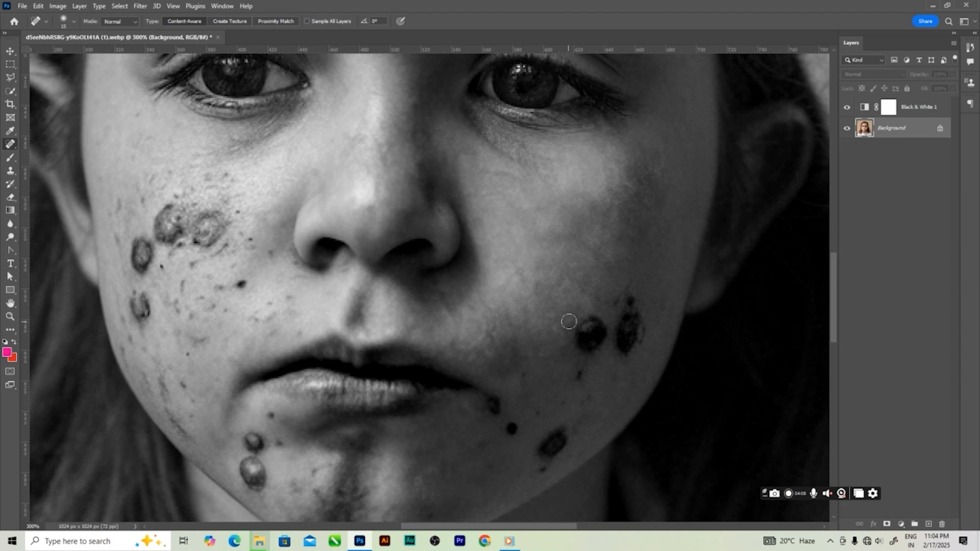
Spot heal the faint marks on the right-hand cheek beside the nose and on its outer side.
click(518, 276)
drag(534, 281, 534, 291)
click(540, 272)
click(540, 205)
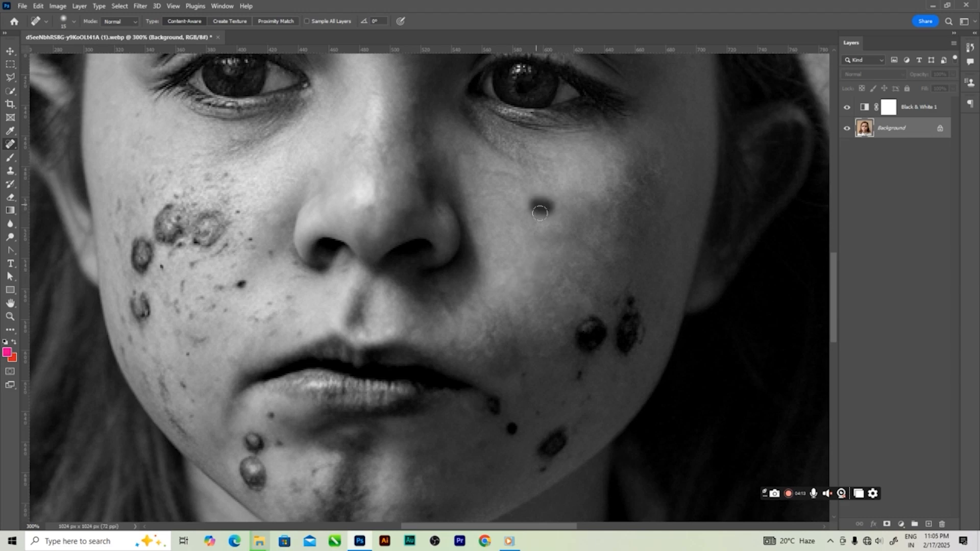
click(624, 239)
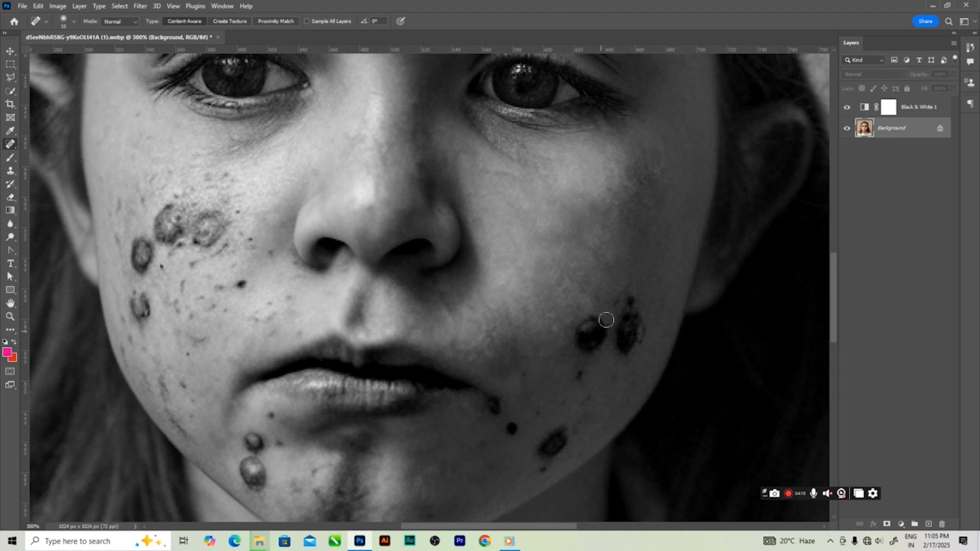
Remove the outer dark spot on the lower right-hand cheek with the Spot Healing Brush, finishing it with the Patch tool.
mouse_move(613, 299)
mouse_down()
mouse_move(632, 280)
mouse_move(629, 307)
mouse_move(646, 299)
mouse_move(633, 339)
mouse_move(648, 319)
mouse_move(630, 322)
mouse_move(629, 306)
mouse_move(632, 336)
mouse_up()
click(630, 302)
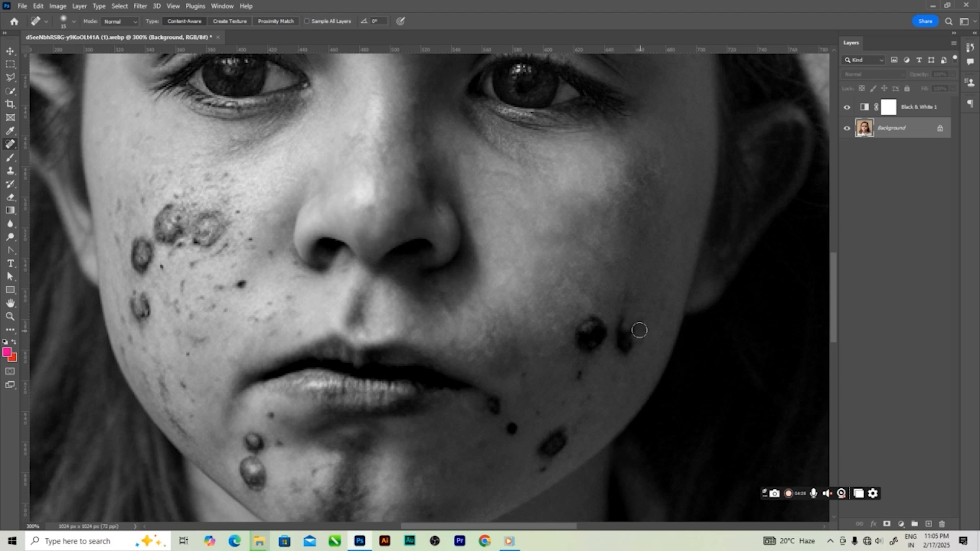
right_click(14, 148)
click(56, 164)
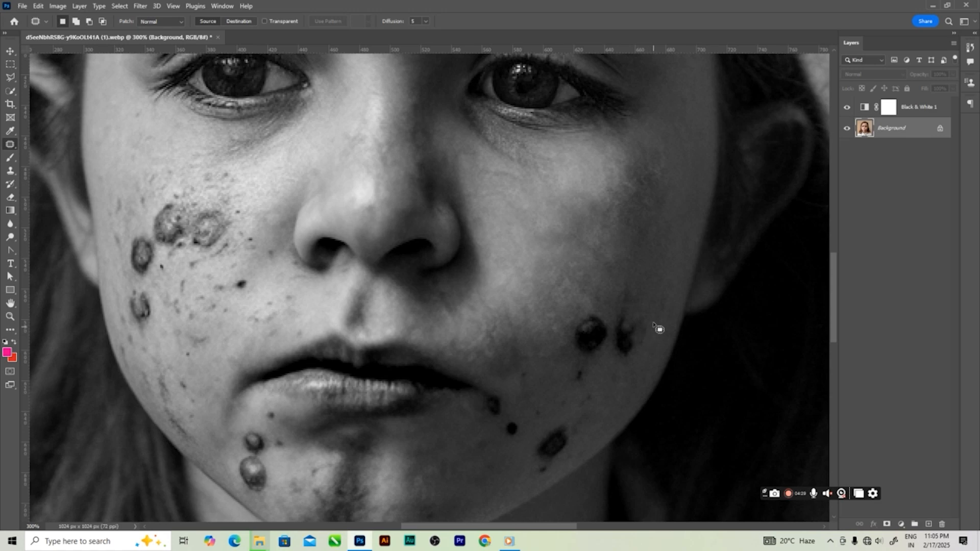
mouse_move(639, 310)
mouse_down()
mouse_move(615, 320)
mouse_move(623, 358)
mouse_move(643, 354)
mouse_move(652, 332)
mouse_move(640, 301)
mouse_move(649, 268)
mouse_move(618, 308)
mouse_move(636, 320)
mouse_move(647, 267)
mouse_up()
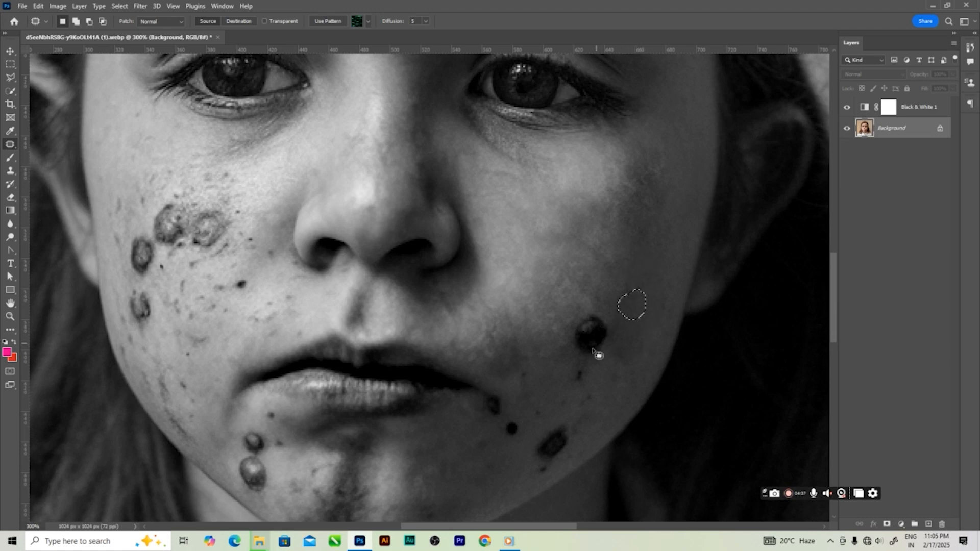
Patch the inner dark spot on the lower right-hand cheek and the small marks beneath it, and deselect.
mouse_move(608, 353)
mouse_down()
mouse_move(605, 309)
mouse_move(566, 327)
mouse_move(569, 353)
mouse_move(582, 361)
mouse_move(609, 356)
mouse_move(585, 354)
mouse_move(625, 314)
mouse_up()
mouse_move(592, 376)
mouse_down()
mouse_move(569, 378)
mouse_move(576, 387)
mouse_move(612, 353)
mouse_up()
mouse_move(601, 393)
mouse_down()
mouse_move(578, 408)
mouse_move(604, 403)
mouse_move(596, 380)
mouse_up()
key(ctrl+d)
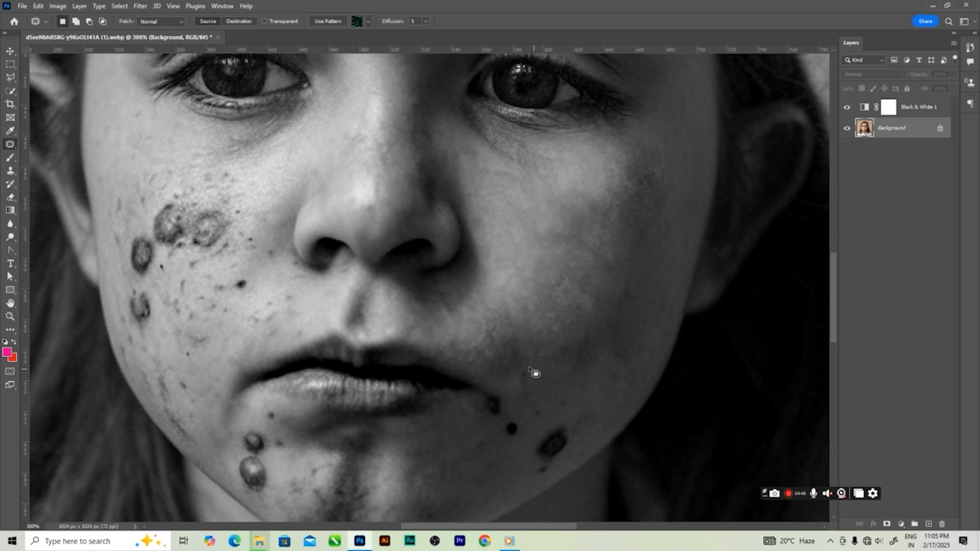
Patch the marks beside the right-hand mouth corner and the dark spot on the right-hand jaw.
mouse_move(519, 382)
mouse_down()
mouse_move(548, 374)
mouse_move(485, 412)
mouse_move(510, 423)
mouse_move(509, 400)
mouse_move(522, 386)
mouse_up()
mouse_move(526, 424)
mouse_down()
mouse_move(500, 420)
mouse_move(497, 437)
mouse_move(523, 438)
mouse_move(522, 427)
mouse_move(524, 469)
mouse_up()
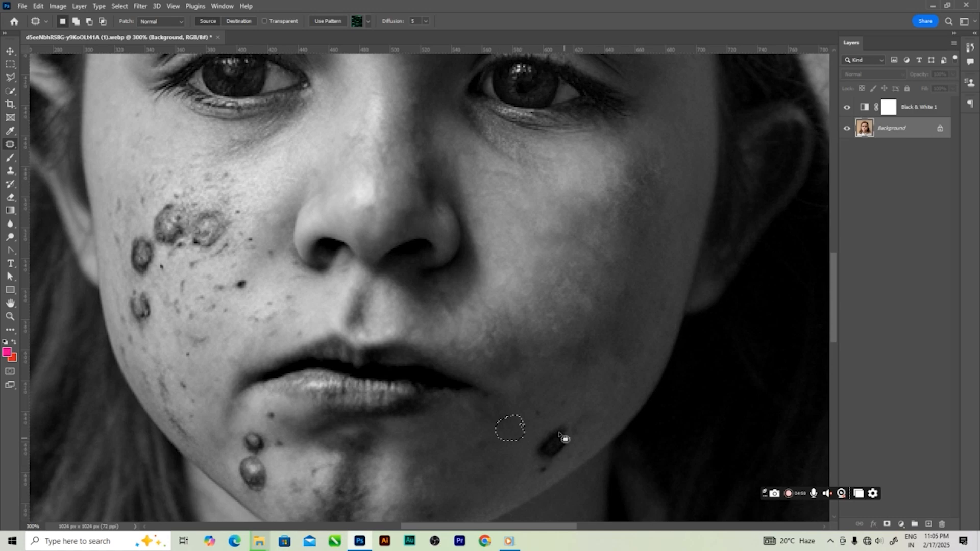
mouse_move(574, 419)
mouse_down()
mouse_move(544, 429)
mouse_move(533, 456)
mouse_move(567, 456)
mouse_move(579, 429)
mouse_up()
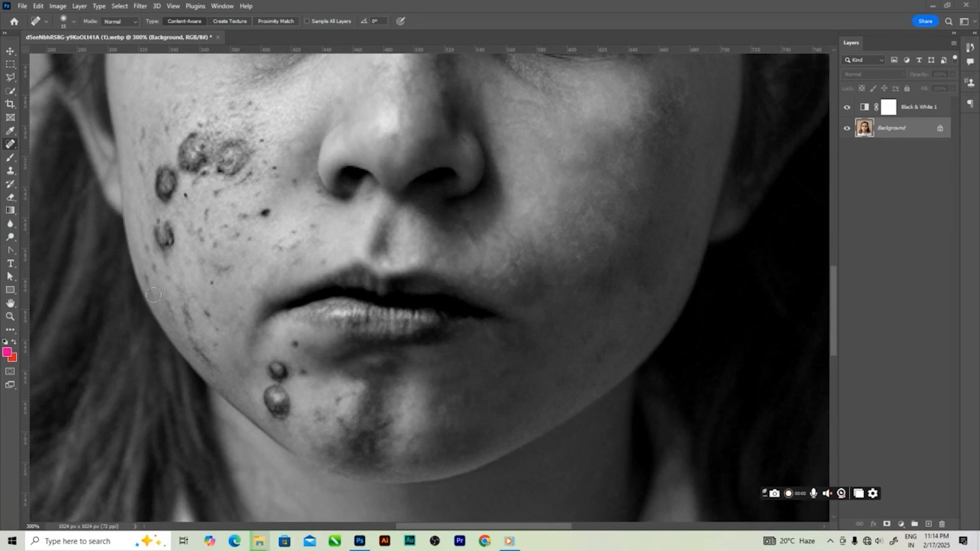
Spot heal the small dots around the chin blemishes and the mottled skin on the lower chin.
key(space)
mouse_move(333, 353)
mouse_down()
mouse_move(359, 344)
mouse_move(365, 284)
mouse_up()
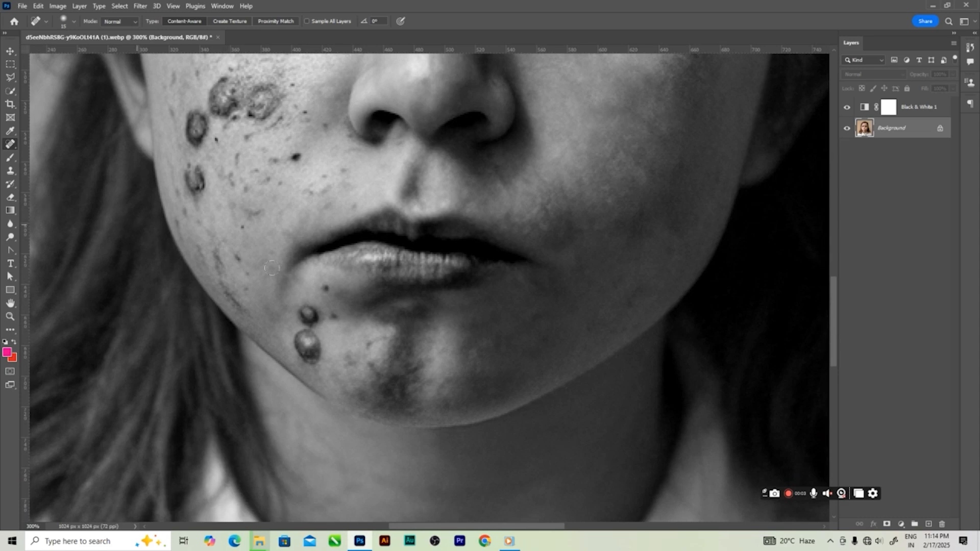
click(324, 286)
click(332, 320)
click(368, 341)
drag(370, 365, 393, 388)
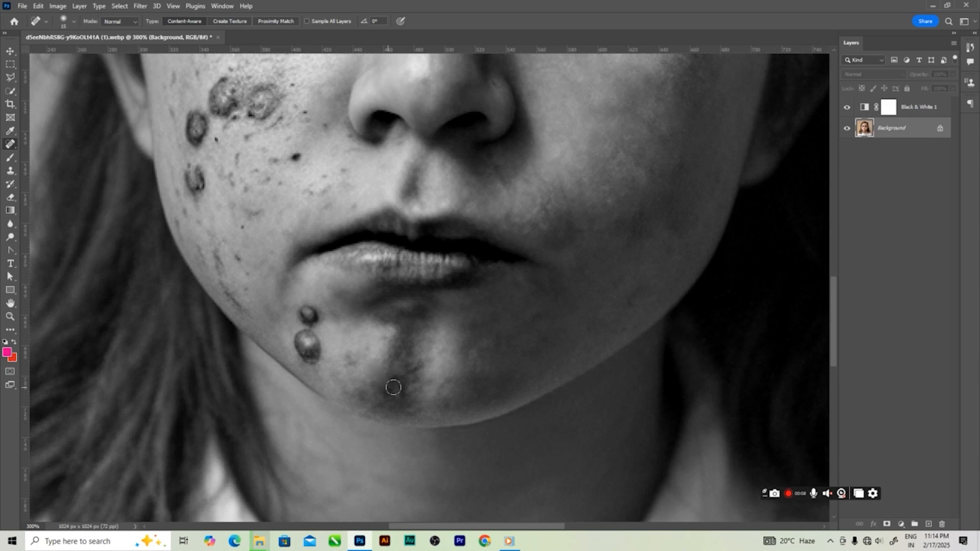
Patch the upper round blemish below the left-hand mouth corner with clean chin skin, and deselect.
right_click(10, 147)
click(46, 164)
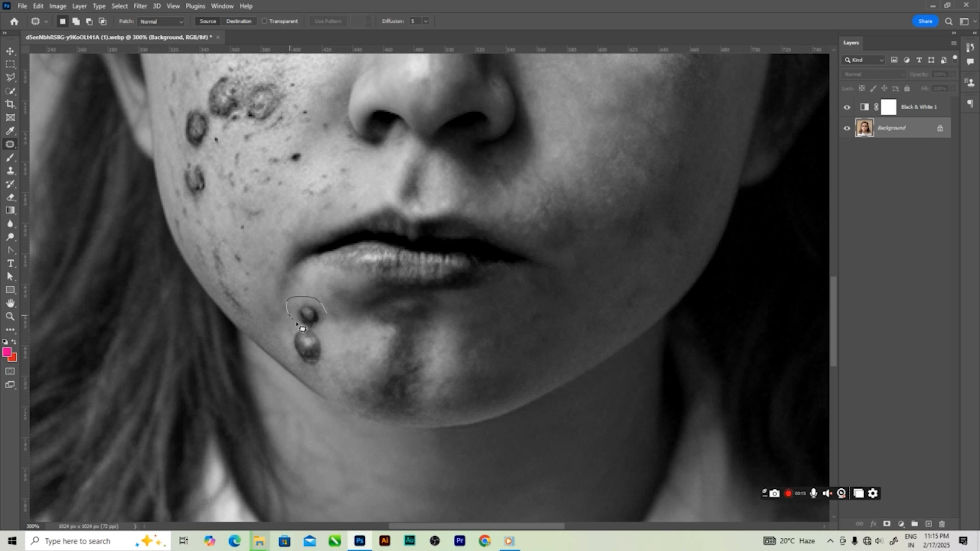
mouse_move(327, 315)
mouse_down()
mouse_move(319, 337)
mouse_move(356, 342)
mouse_up()
key(ctrl+d)
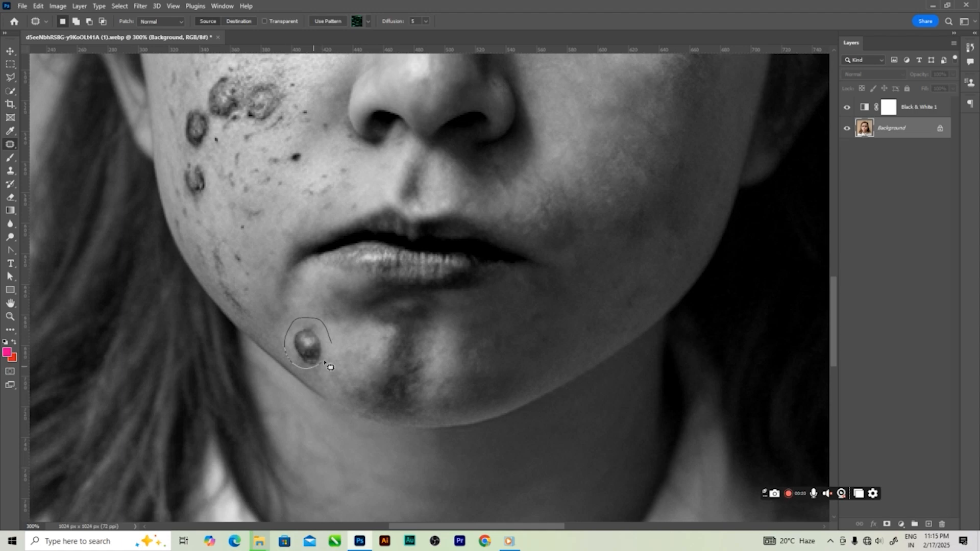
Patch the lower round chin blemish and its leftover edge with nearby skin, clearing each selection.
mouse_move(329, 341)
mouse_down()
mouse_move(326, 353)
mouse_move(340, 360)
mouse_up()
key(ctrl+d)
mouse_move(331, 361)
mouse_down()
mouse_move(350, 349)
mouse_move(332, 348)
mouse_move(339, 376)
mouse_up()
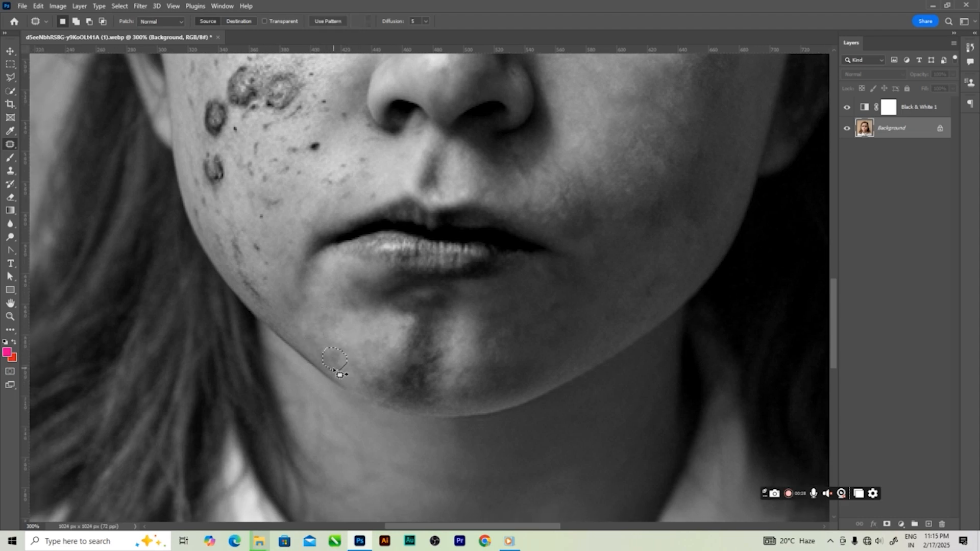
key(ctrl+d)
Patch the remaining uneven skin on the left-hand side of the chin, and deselect.
drag(328, 330, 364, 336)
drag(280, 303, 305, 339)
key(ctrl+d)
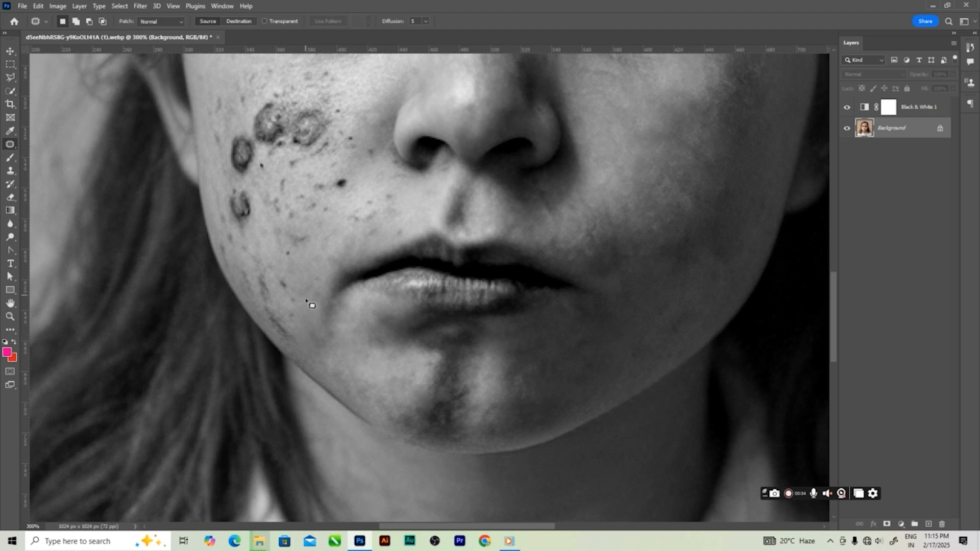
Switch to the Healing Brush, sample clean skin and heal the upper marks along the left-hand jaw.
right_click(11, 147)
click(46, 159)
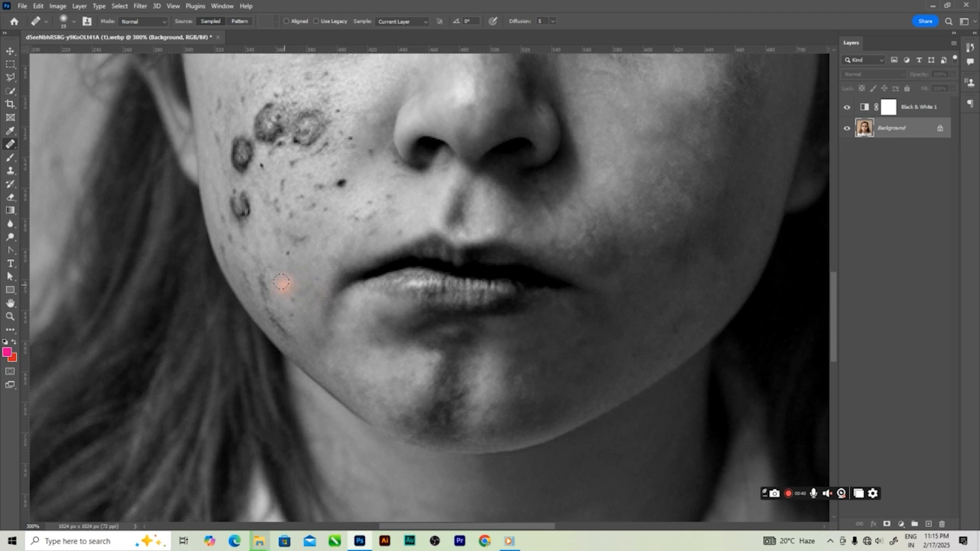
alt+click(293, 299)
click(288, 316)
alt+click(286, 291)
click(262, 278)
click(263, 280)
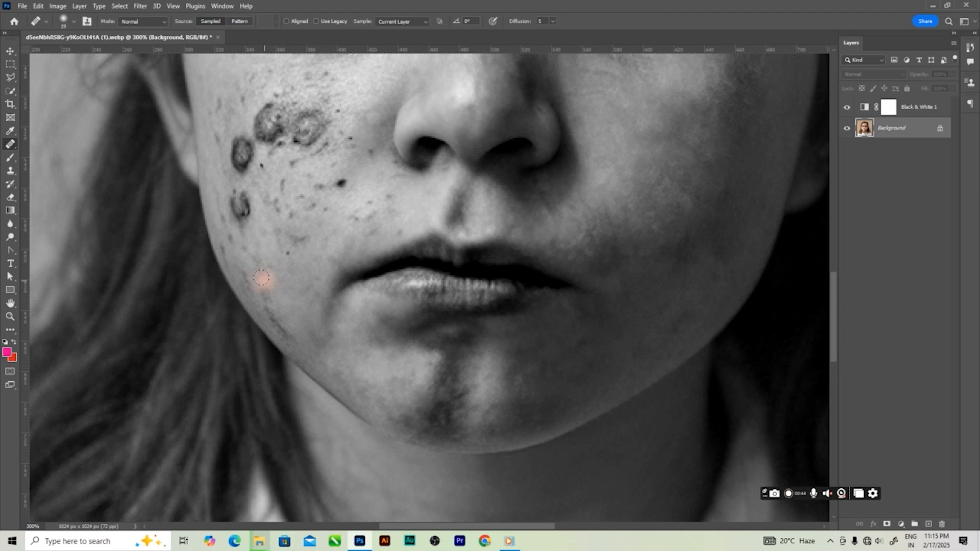
click(273, 315)
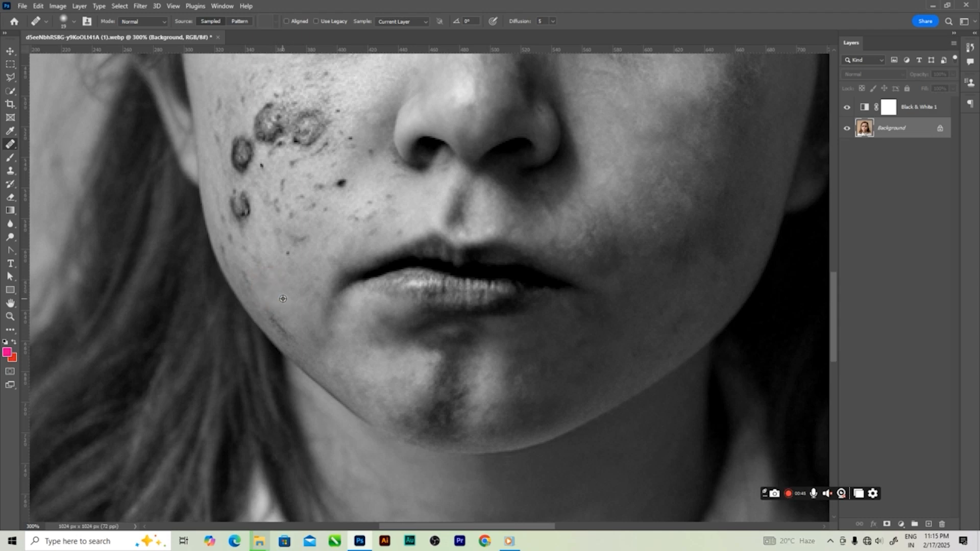
Heal the dark streak along the left-hand jawline and the mark above it, resampling clean skin nearby.
click(288, 332)
click(290, 331)
click(289, 325)
click(268, 310)
alt+click(261, 291)
click(246, 277)
alt+click(261, 297)
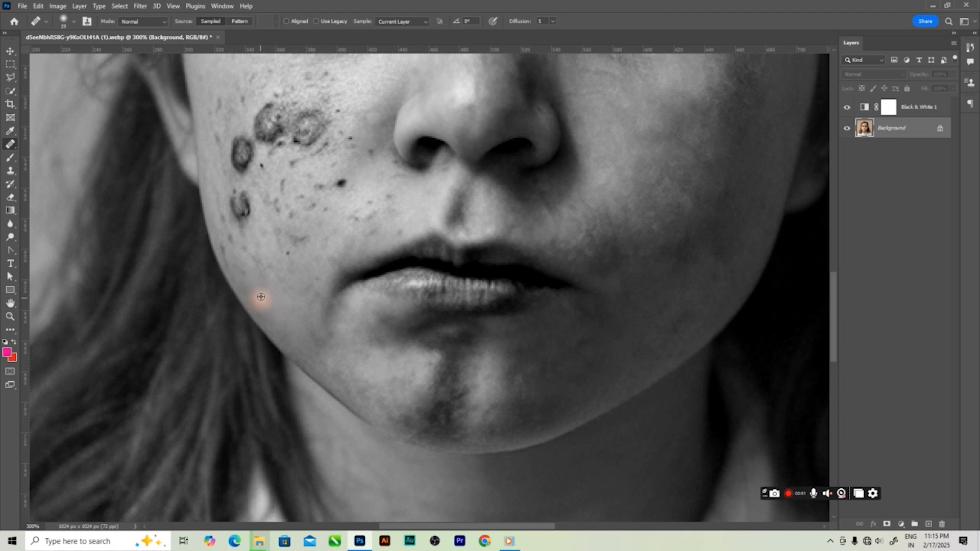
Heal the small spots on the lower left-hand cheek near the face edge, resampling clean skin beside each.
click(222, 246)
click(235, 253)
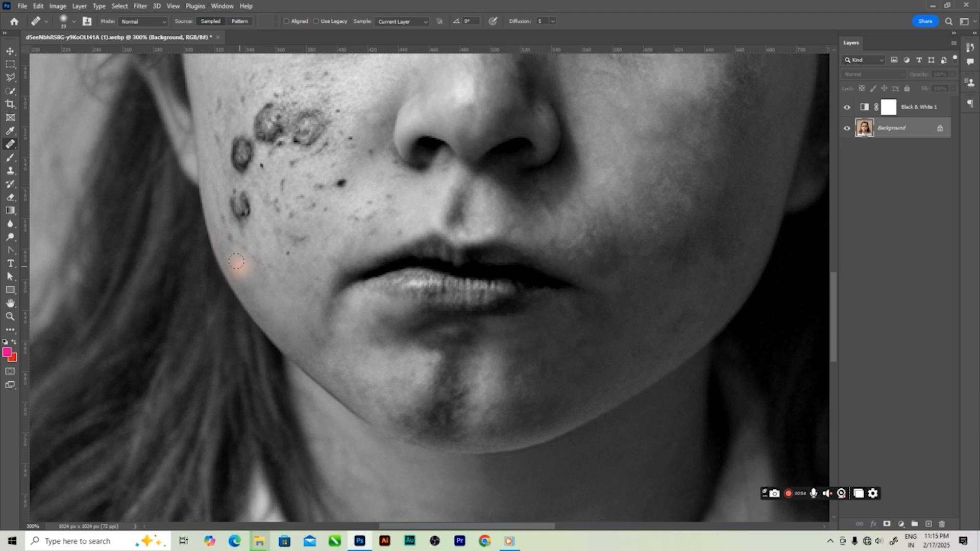
click(236, 250)
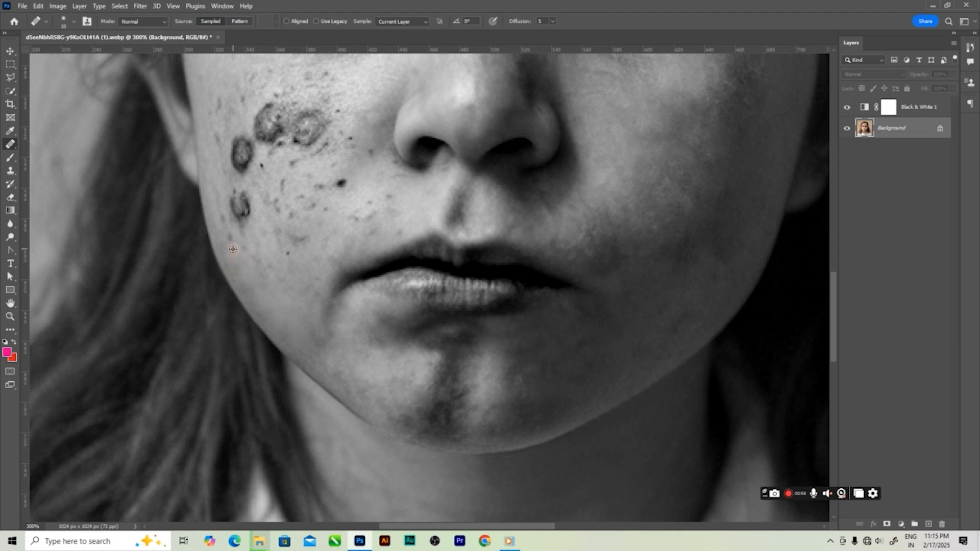
alt+click(289, 269)
click(289, 257)
alt+click(278, 269)
click(268, 265)
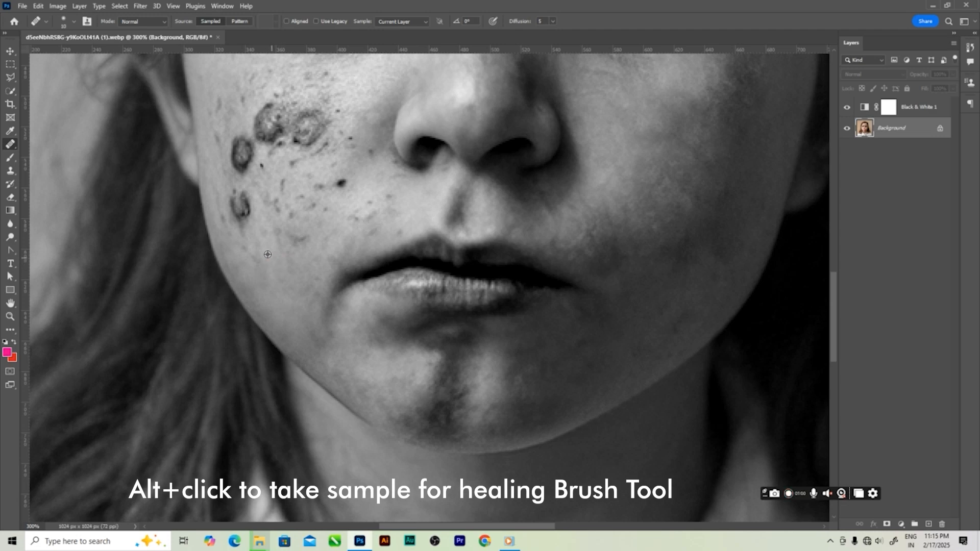
alt+click(268, 254)
click(254, 256)
Switch to the Spot Healing Brush and remove the small marks on the left-hand cheek, including its dark mole.
right_click(9, 147)
click(56, 145)
drag(217, 215, 229, 234)
drag(211, 186, 223, 218)
mouse_move(261, 167)
mouse_down()
mouse_move(283, 188)
mouse_move(278, 212)
mouse_up()
click(291, 215)
drag(342, 181, 336, 188)
click(368, 165)
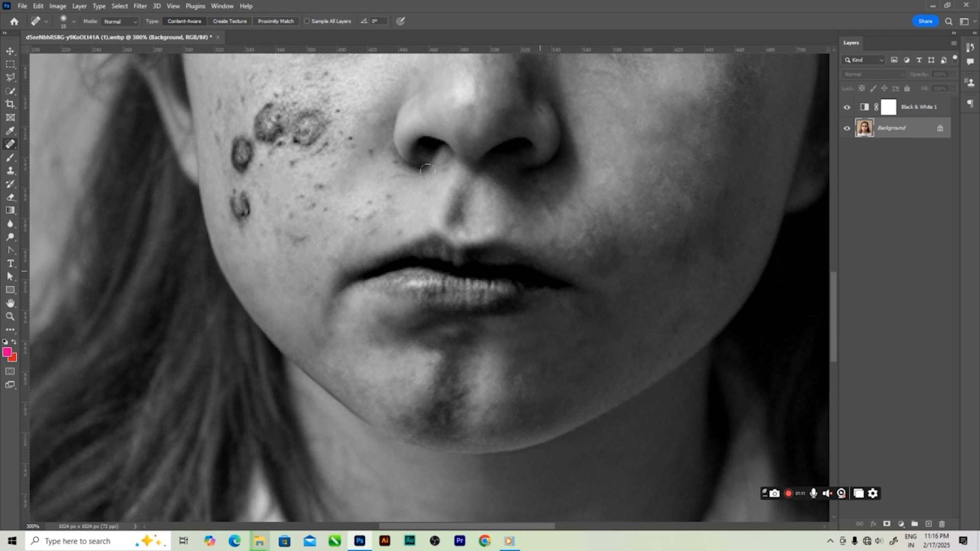
Spot heal the marks around the base of the nose and above the upper lip.
click(443, 164)
drag(533, 178, 540, 200)
click(388, 194)
click(399, 230)
Spot heal the cluster of small marks between the left-hand mouth corner and the nose.
click(366, 201)
click(366, 221)
click(356, 219)
click(382, 223)
drag(378, 227, 360, 231)
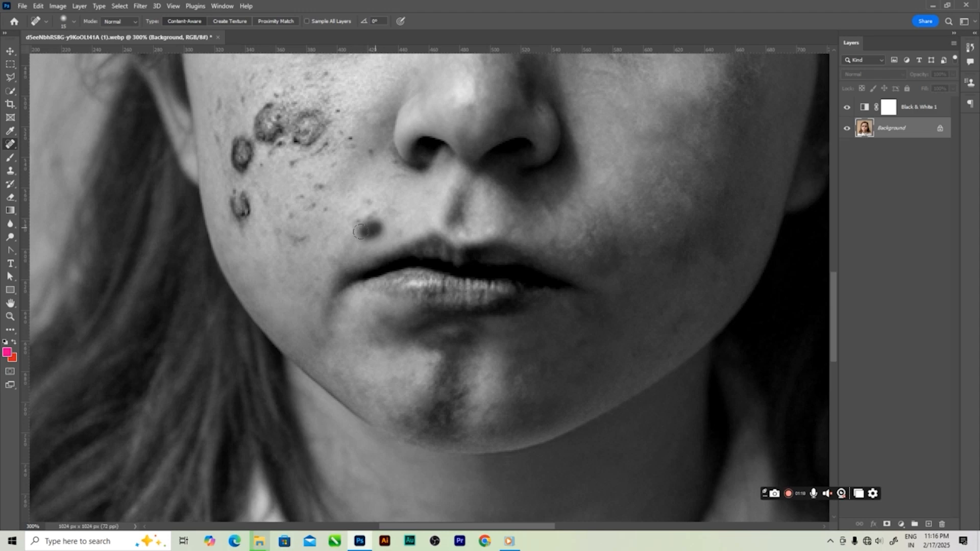
click(374, 211)
click(370, 201)
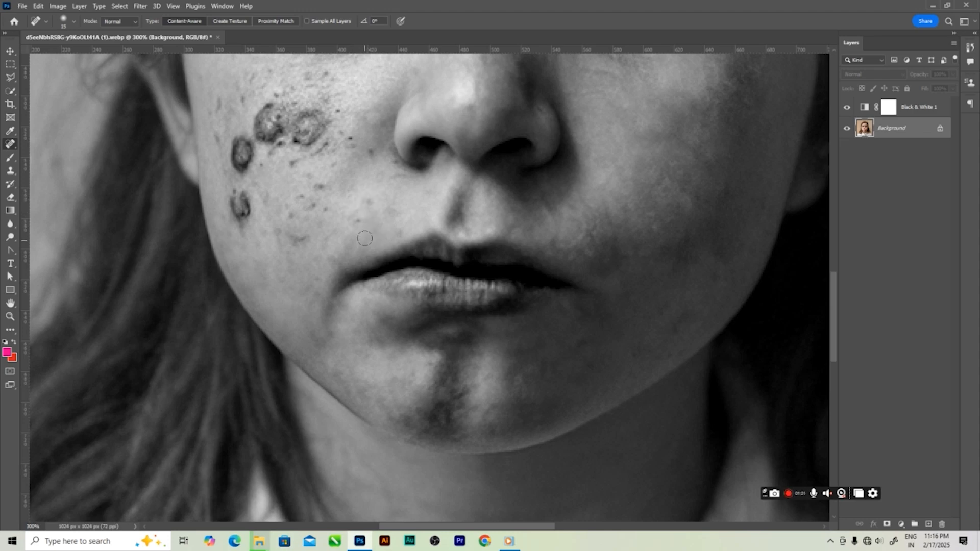
click(349, 215)
click(371, 201)
click(358, 221)
click(372, 148)
click(358, 220)
Patch the small mark between the left-hand mouth corner and the nose with the Patch tool, and deselect.
right_click(9, 144)
click(51, 164)
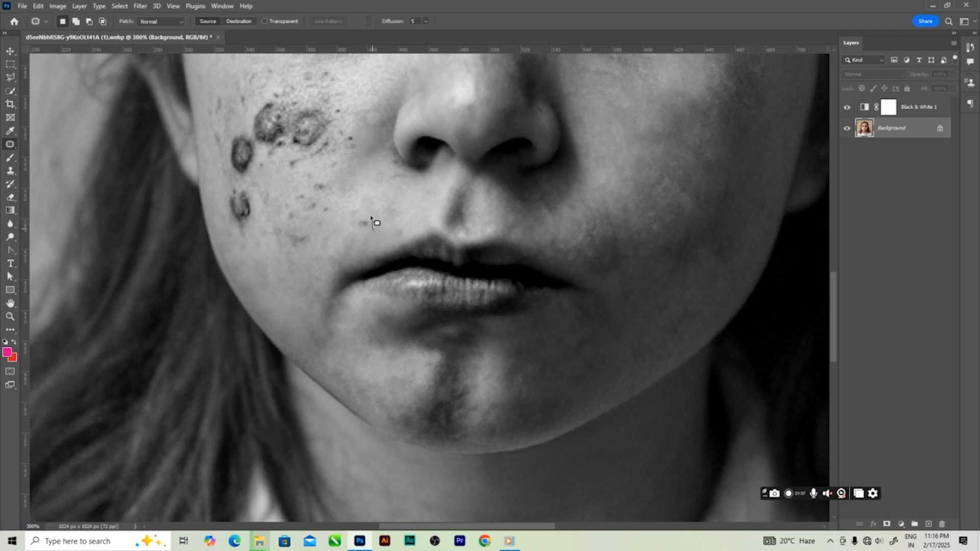
drag(373, 229, 372, 228)
key(ctrl+d)
Switch to the Spot Healing Brush and remove the small marks beside and below the left-hand nostril wing.
right_click(10, 146)
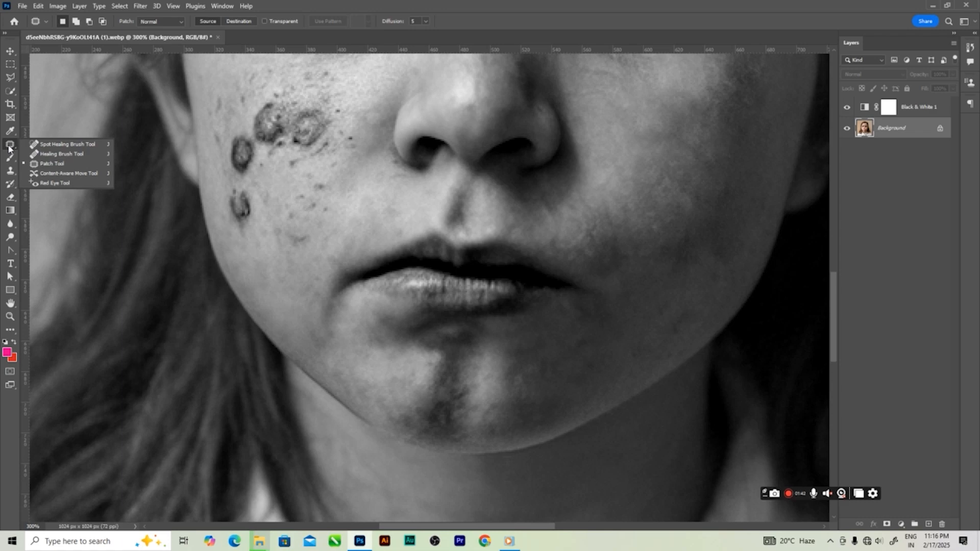
click(41, 143)
click(394, 163)
click(401, 178)
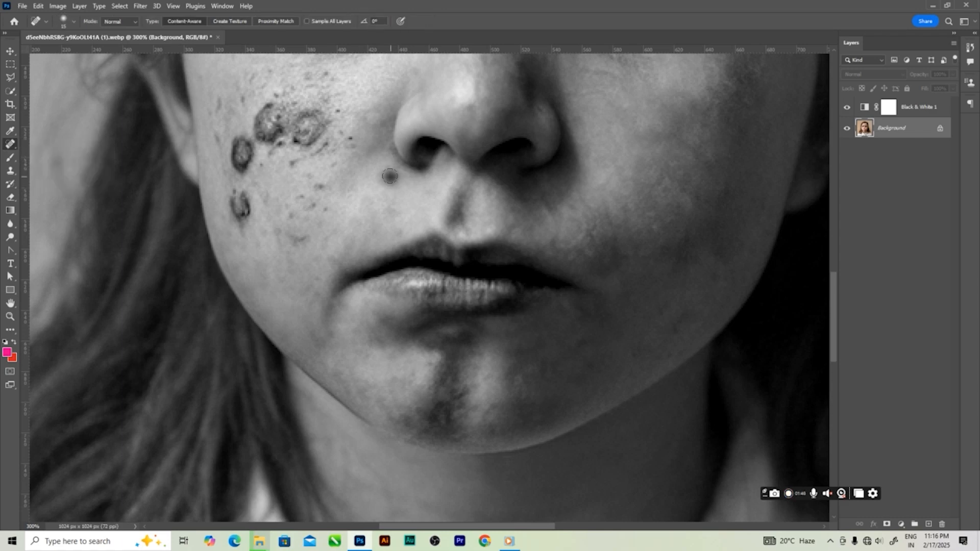
click(349, 137)
click(351, 145)
click(351, 140)
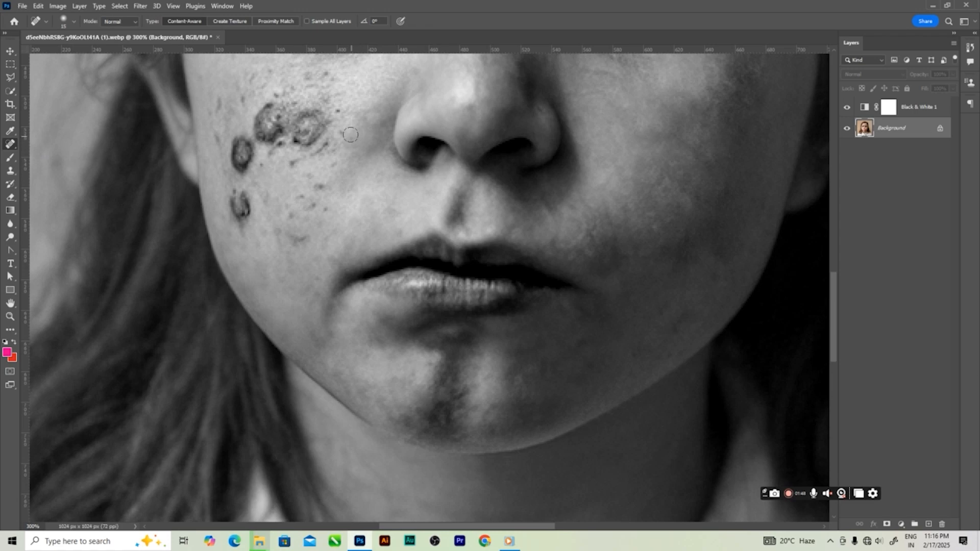
click(352, 141)
Spot heal the small marks on the left-hand cheek between the large blemishes and the nose.
drag(374, 169, 376, 225)
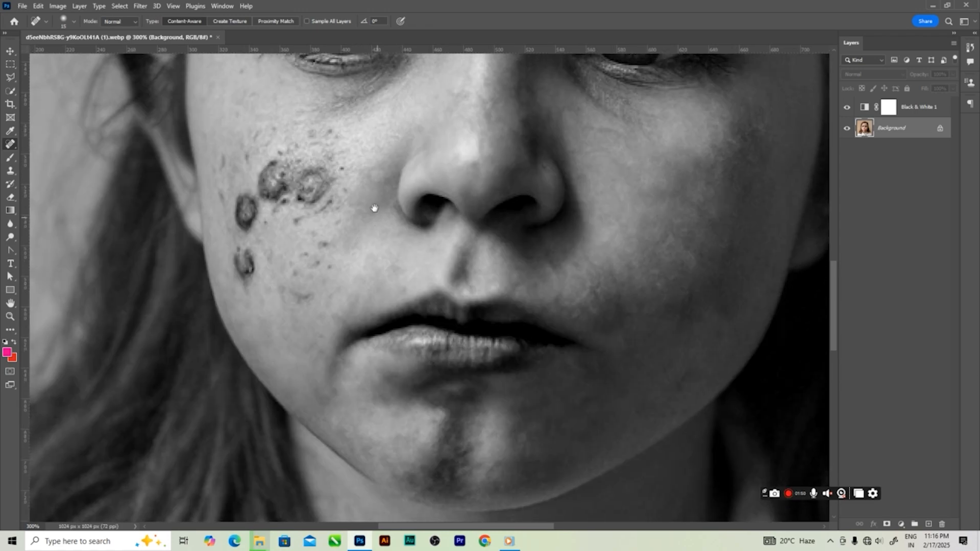
click(332, 133)
click(337, 160)
click(341, 174)
click(341, 188)
mouse_move(335, 223)
mouse_down()
mouse_move(338, 212)
mouse_move(311, 218)
mouse_move(335, 202)
mouse_up()
Spot heal the scattered small marks below the large blemishes on the left-hand cheek.
mouse_move(329, 243)
mouse_down()
mouse_move(315, 244)
mouse_move(325, 268)
mouse_move(311, 257)
mouse_move(313, 237)
mouse_move(294, 273)
mouse_up()
click(294, 262)
click(272, 252)
click(270, 227)
drag(297, 298, 311, 298)
click(309, 271)
click(294, 276)
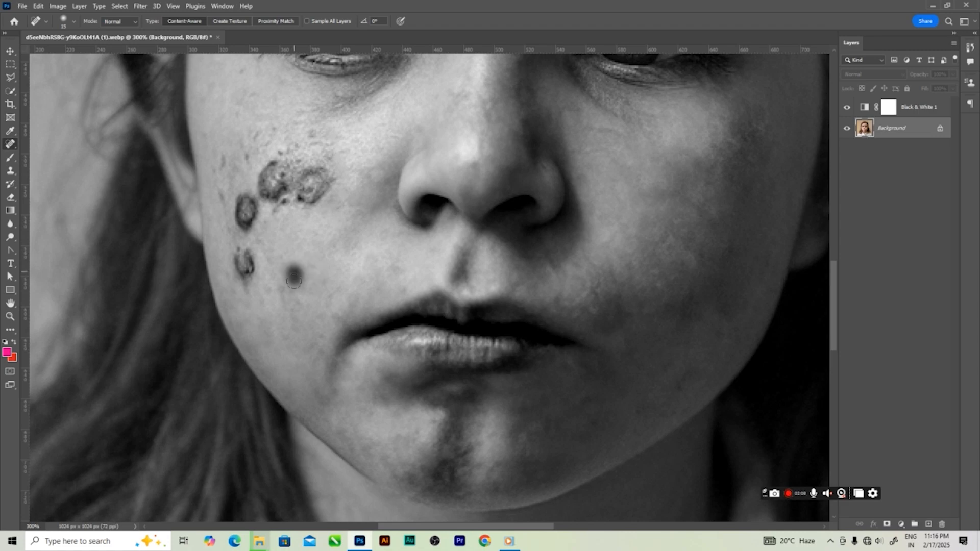
click(284, 290)
Spot heal the small marks above and around the large blemishes, from the left-hand face edge to below the eye.
drag(297, 254, 302, 314)
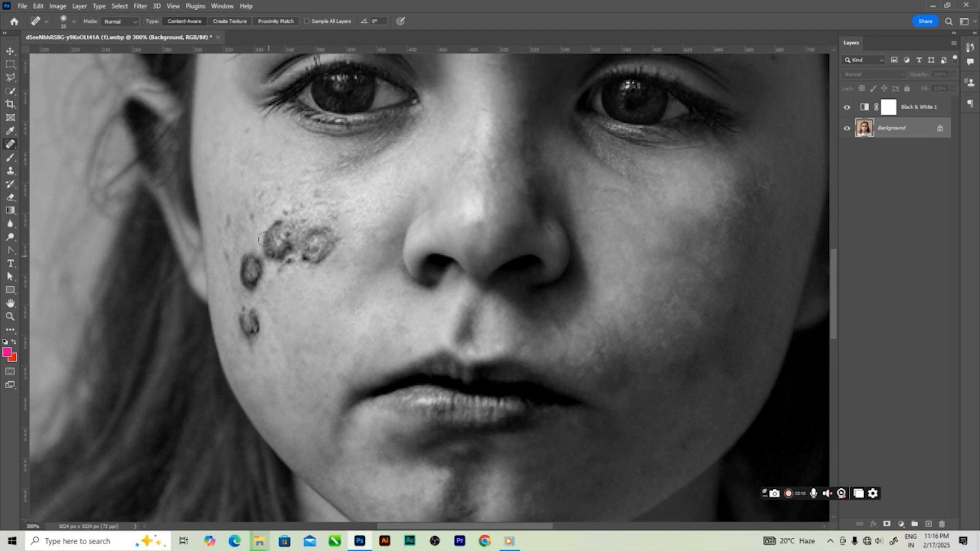
click(251, 216)
click(247, 133)
click(252, 153)
drag(258, 154, 261, 171)
click(241, 175)
mouse_move(228, 215)
mouse_down()
mouse_move(216, 227)
mouse_move(225, 261)
mouse_up()
mouse_move(280, 188)
mouse_down()
mouse_move(254, 202)
mouse_move(292, 206)
mouse_move(314, 196)
mouse_move(308, 179)
mouse_move(323, 198)
mouse_move(352, 208)
mouse_move(285, 205)
mouse_up()
click(316, 194)
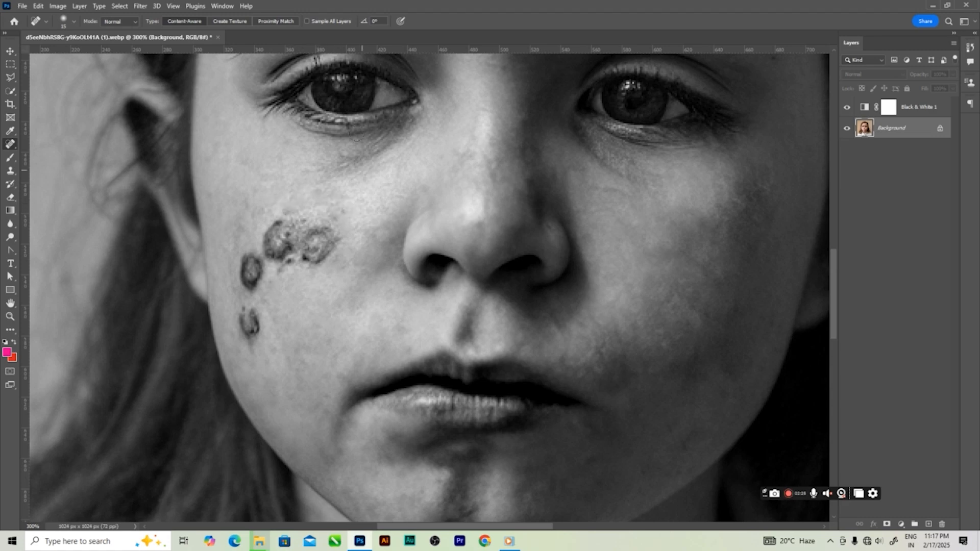
Patch the large ring-shaped blemishes on the left-hand cheek with clean skin from nearby using the Patch tool.
right_click(14, 146)
click(48, 165)
mouse_move(272, 320)
mouse_down()
mouse_move(234, 306)
mouse_move(231, 338)
mouse_move(250, 354)
mouse_move(278, 337)
mouse_move(269, 308)
mouse_move(297, 378)
mouse_up()
drag(240, 248, 245, 296)
mouse_move(271, 261)
mouse_down()
mouse_move(235, 245)
mouse_move(241, 203)
mouse_up()
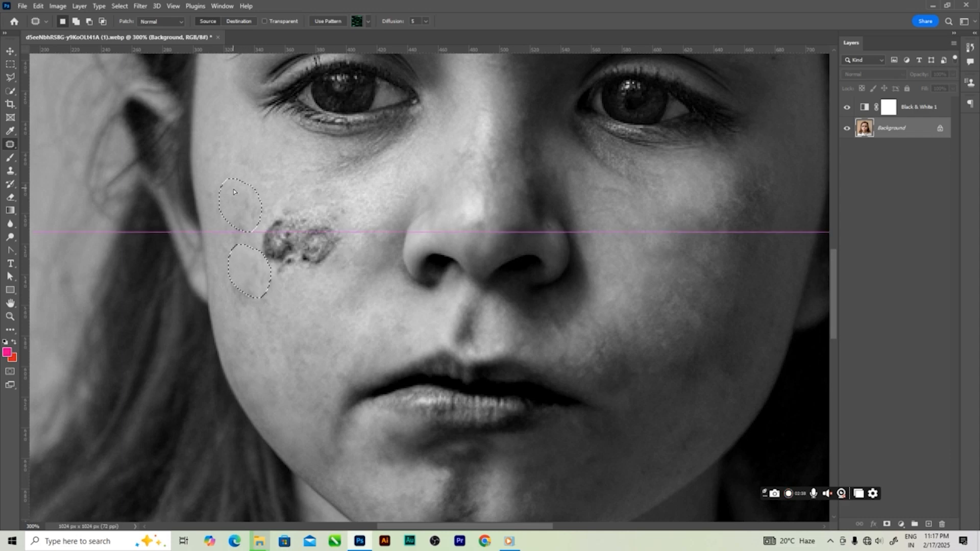
mouse_move(299, 213)
mouse_down()
mouse_move(257, 240)
mouse_move(261, 268)
mouse_move(280, 278)
mouse_move(299, 265)
mouse_move(301, 211)
mouse_move(293, 278)
mouse_move(301, 307)
mouse_move(355, 260)
mouse_move(334, 221)
mouse_move(311, 220)
mouse_move(289, 251)
mouse_move(340, 327)
mouse_up()
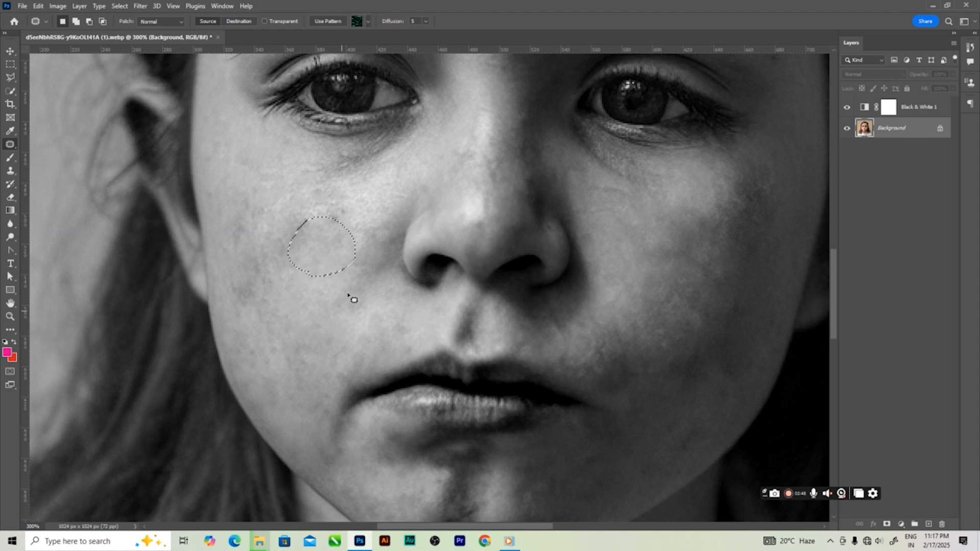
Patch the remaining uneven areas where the large blemishes were on the left-hand cheek, and deselect.
click(357, 266)
mouse_move(324, 228)
mouse_down()
mouse_move(355, 228)
mouse_move(352, 204)
mouse_move(322, 200)
mouse_move(316, 219)
mouse_move(351, 268)
mouse_up()
mouse_move(301, 206)
mouse_down()
mouse_move(289, 228)
mouse_move(308, 233)
mouse_move(315, 219)
mouse_move(300, 205)
mouse_move(321, 249)
mouse_up()
mouse_move(261, 306)
mouse_down()
mouse_move(307, 228)
mouse_move(236, 275)
mouse_up()
drag(262, 309, 261, 307)
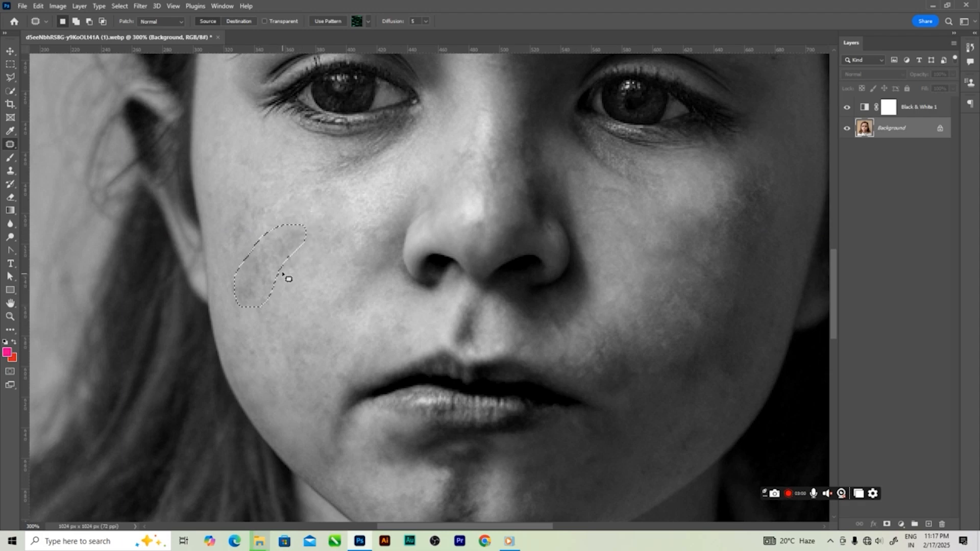
drag(280, 260, 310, 282)
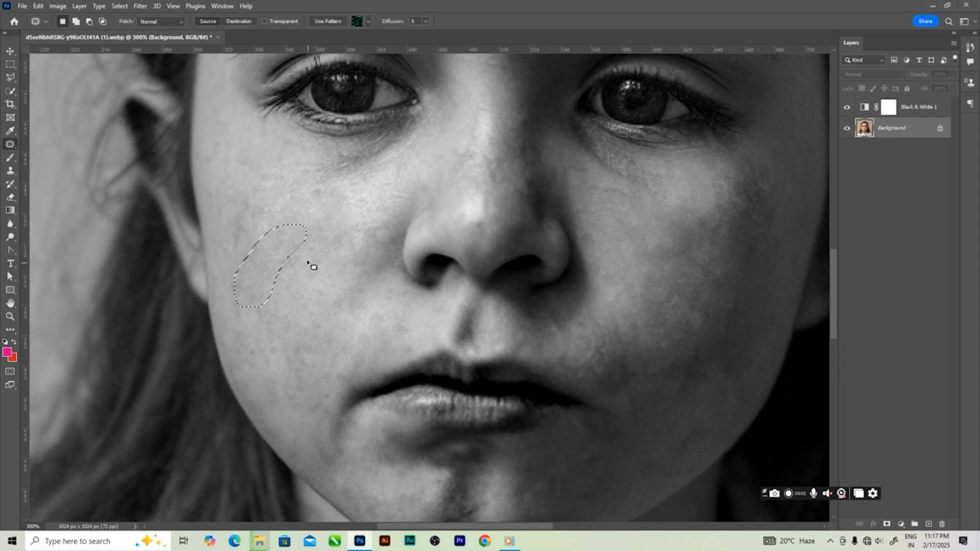
key(ctrl+d)
Switch to the Spot Healing Brush and clean up the marks beside the nose and on the lower chin.
key(ctrl+0)
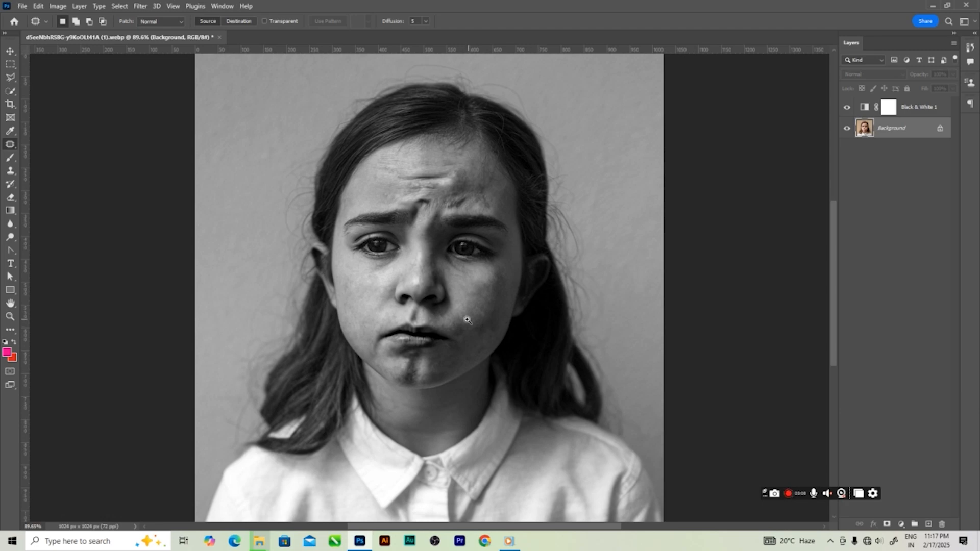
key(z)
drag(459, 312, 492, 350)
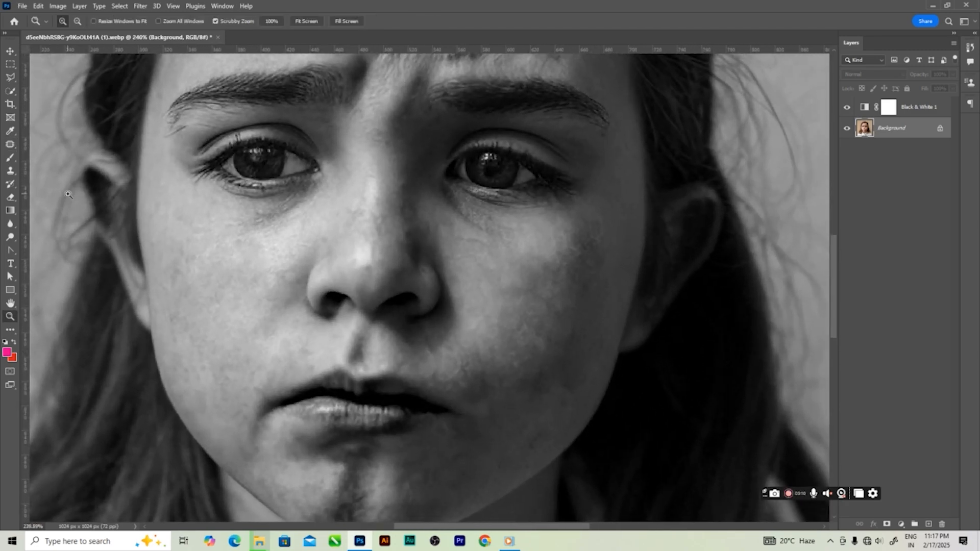
drag(10, 145, 49, 144)
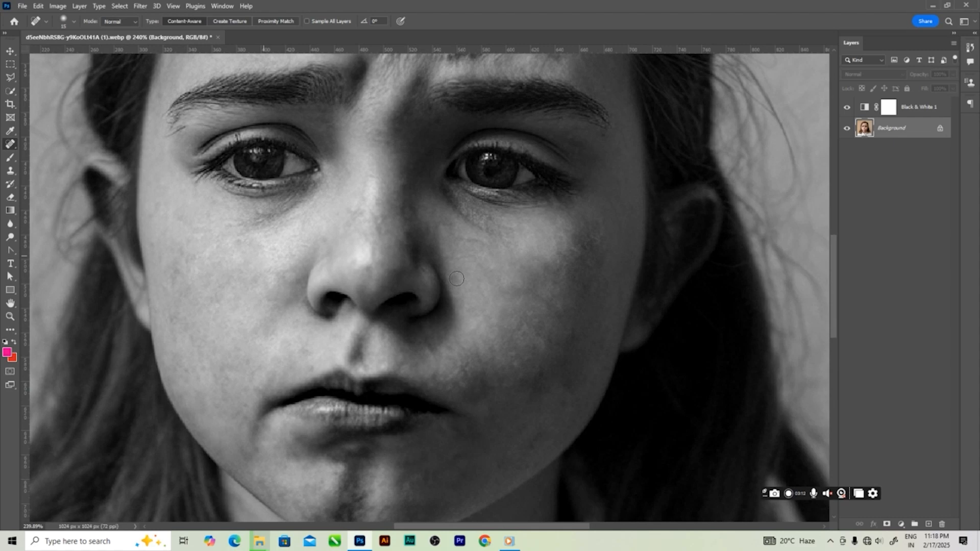
click(421, 265)
click(420, 269)
scroll(531, 429, down, 3)
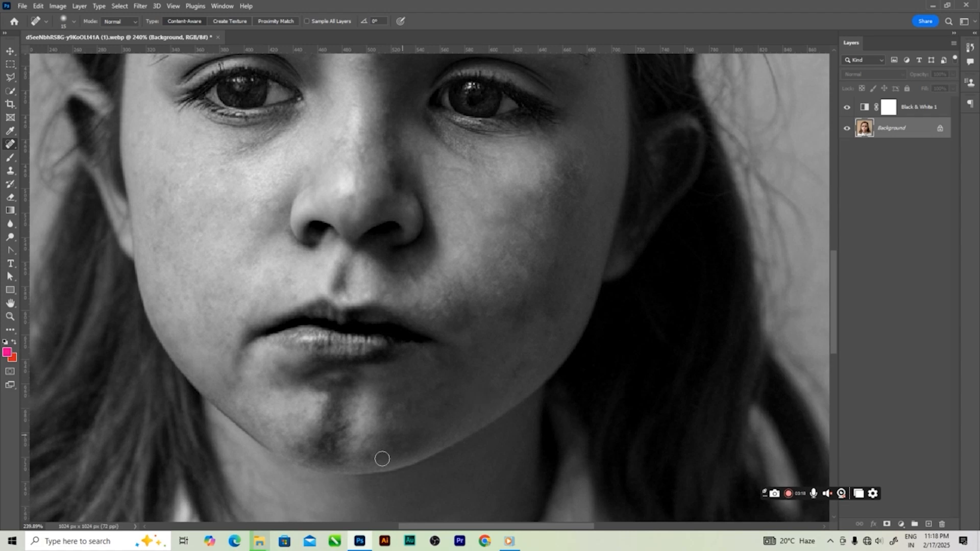
drag(365, 434, 388, 433)
Spot heal the small marks on the left-hand side of the forehead and view the whole portrait.
drag(367, 185, 379, 306)
mouse_move(357, 263)
mouse_down()
mouse_move(370, 348)
mouse_move(364, 427)
mouse_up()
drag(295, 259, 323, 261)
mouse_move(287, 295)
mouse_down()
mouse_move(282, 275)
mouse_move(310, 271)
mouse_up()
mouse_move(276, 219)
mouse_down()
mouse_move(278, 190)
mouse_move(320, 180)
mouse_up()
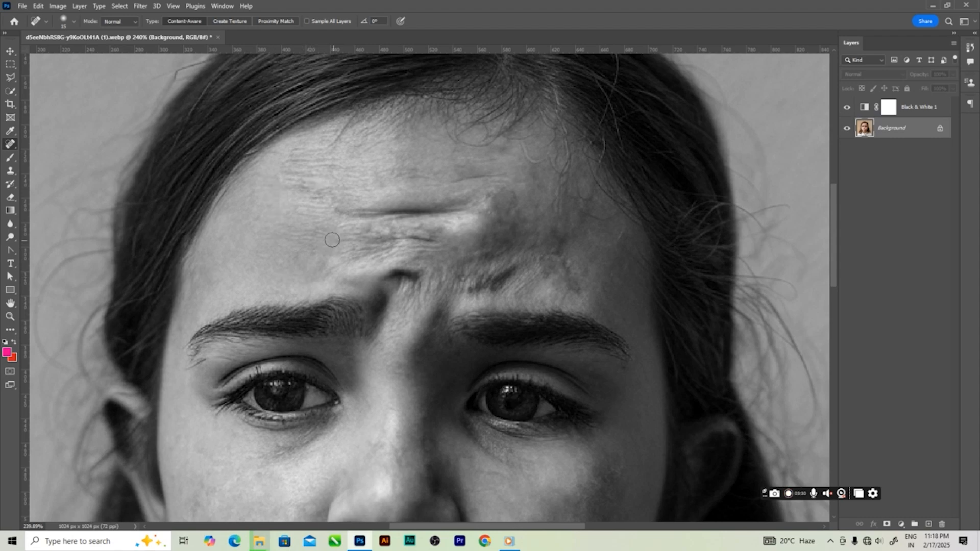
key(ctrl+0)
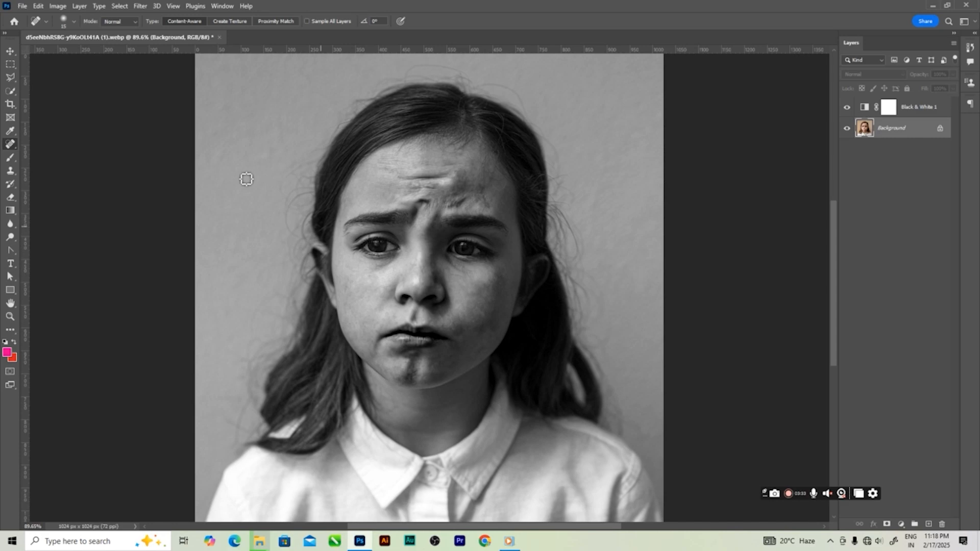
click(795, 494)
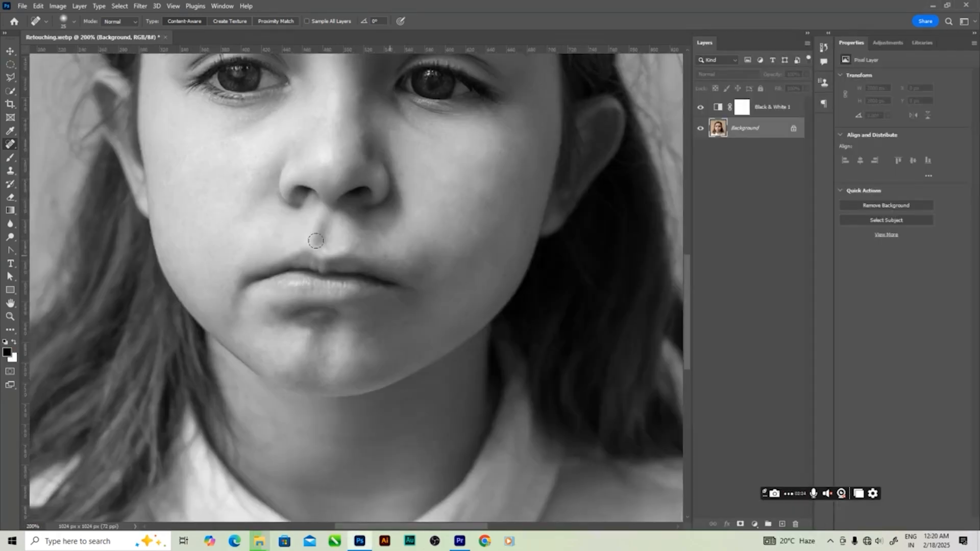
Spot heal the dark, uneven patches beside the right-hand mouth corner and across the adjoining cheek.
right_click(13, 151)
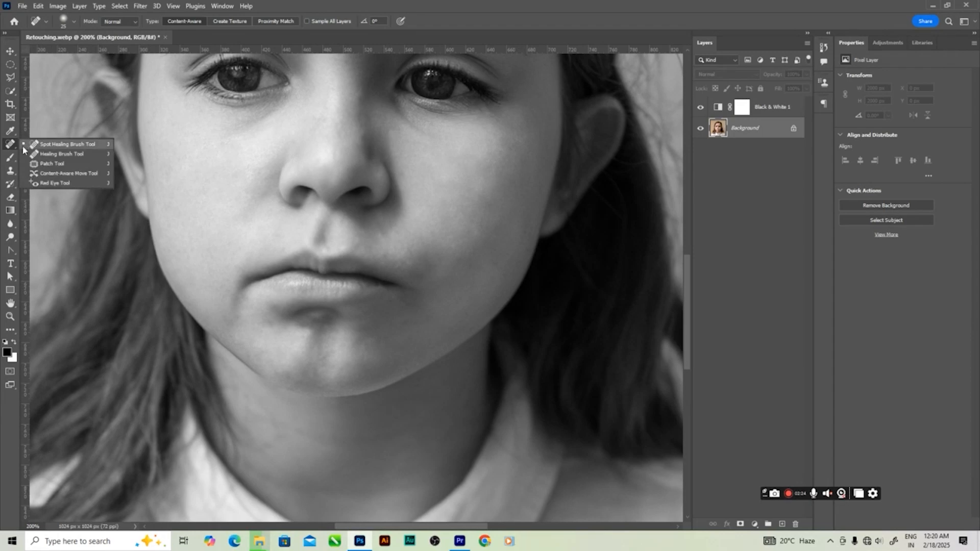
click(51, 145)
click(386, 254)
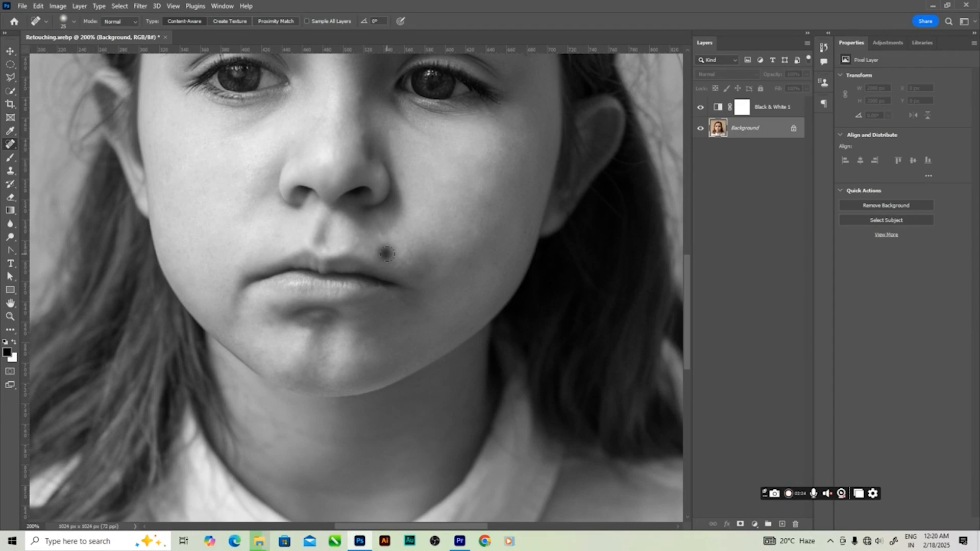
click(400, 228)
mouse_move(417, 269)
mouse_down()
mouse_move(427, 276)
mouse_move(423, 260)
mouse_move(431, 265)
mouse_move(418, 269)
mouse_move(437, 267)
mouse_up()
mouse_move(434, 230)
mouse_down()
mouse_move(447, 247)
mouse_move(520, 230)
mouse_move(517, 239)
mouse_up()
mouse_move(413, 268)
mouse_down()
mouse_move(431, 256)
mouse_move(429, 267)
mouse_up()
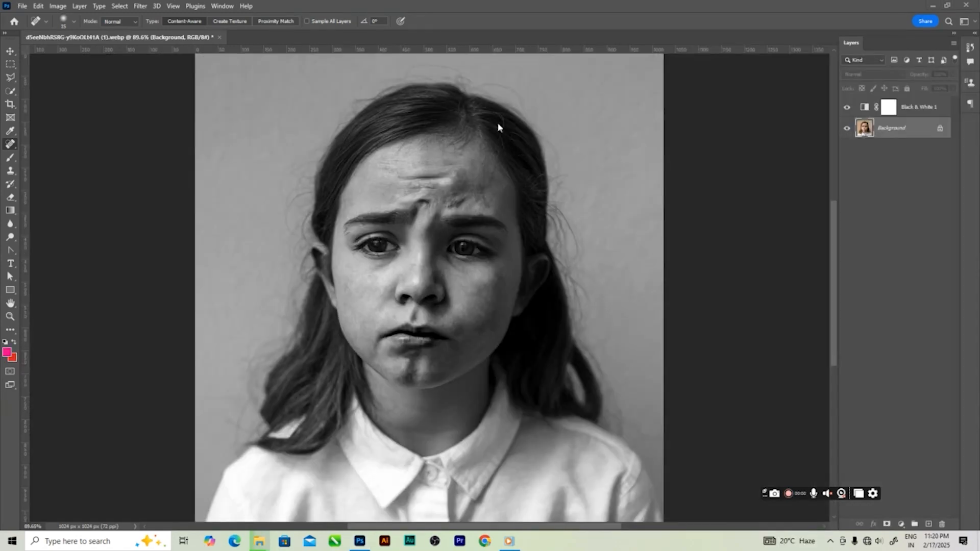
Delete the Black & White 1 adjustment layer together with its mask.
click(922, 111)
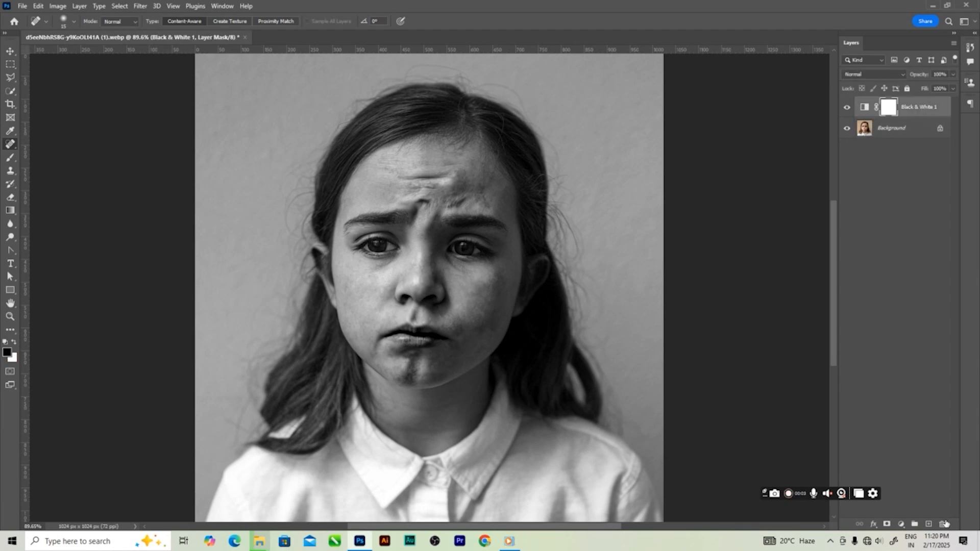
click(943, 525)
click(452, 201)
click(943, 524)
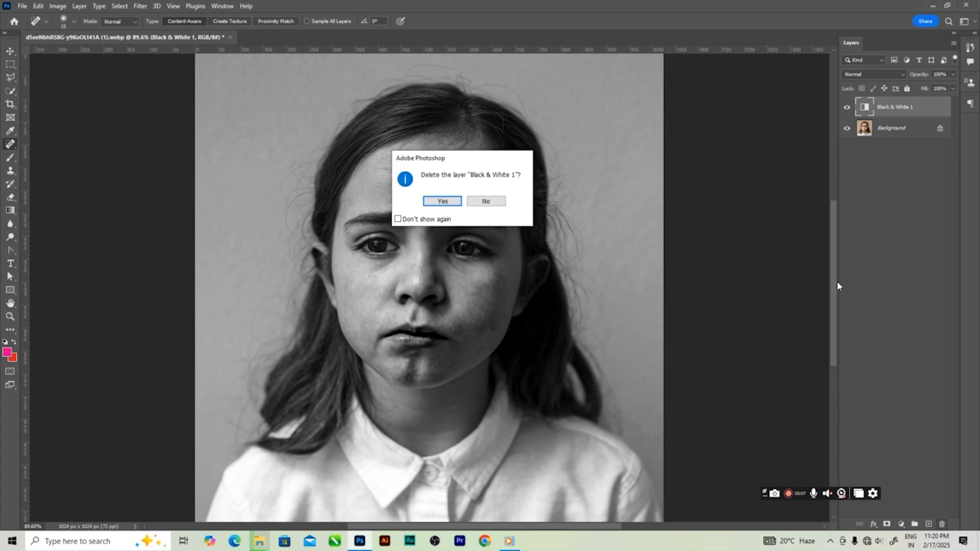
click(444, 202)
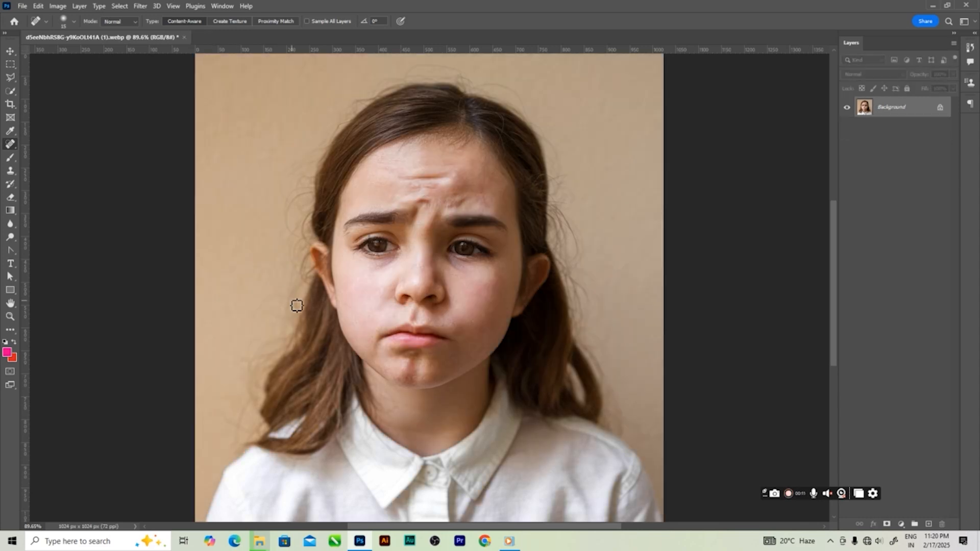
Soften the skin across the face with the Blur tool at 7% strength.
click(13, 227)
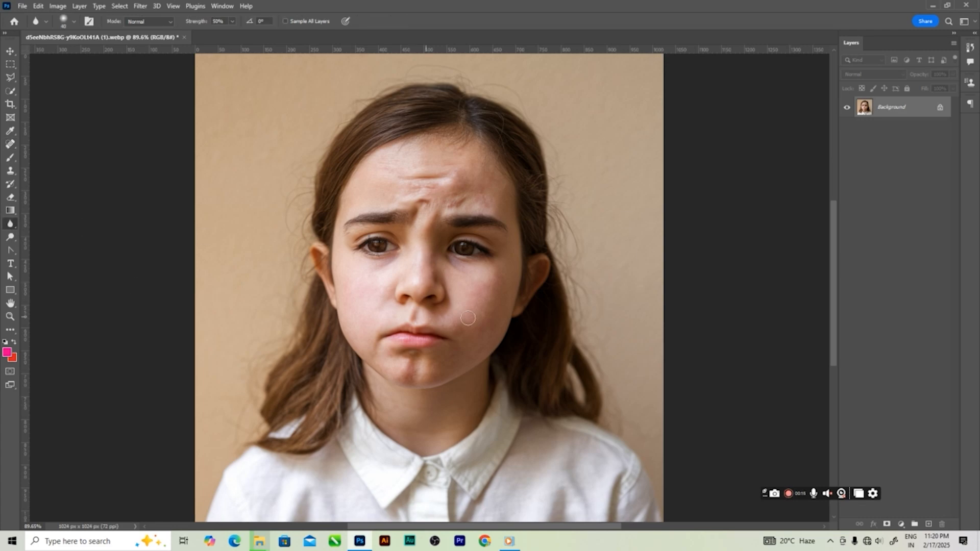
key(ctrl+plus)
key(ctrl+plus)
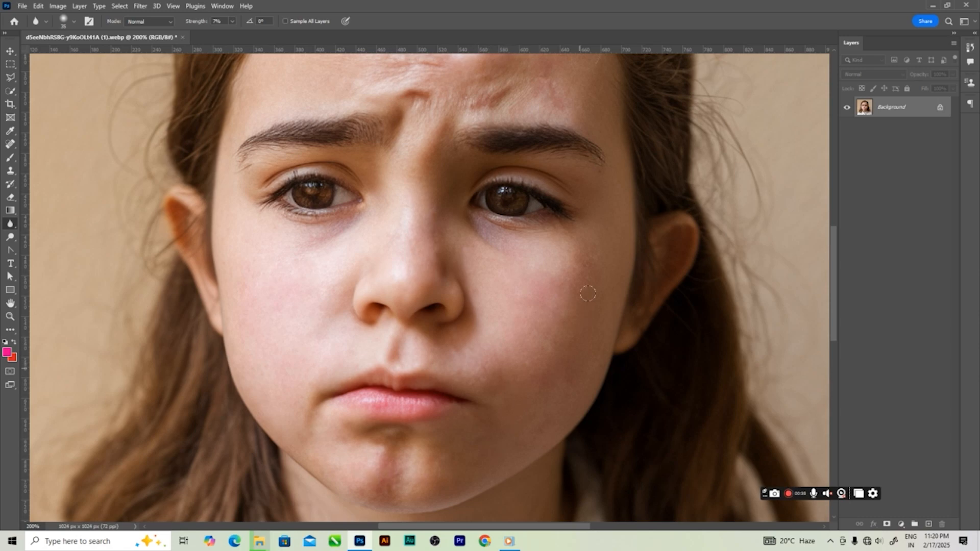
drag(540, 266, 513, 393)
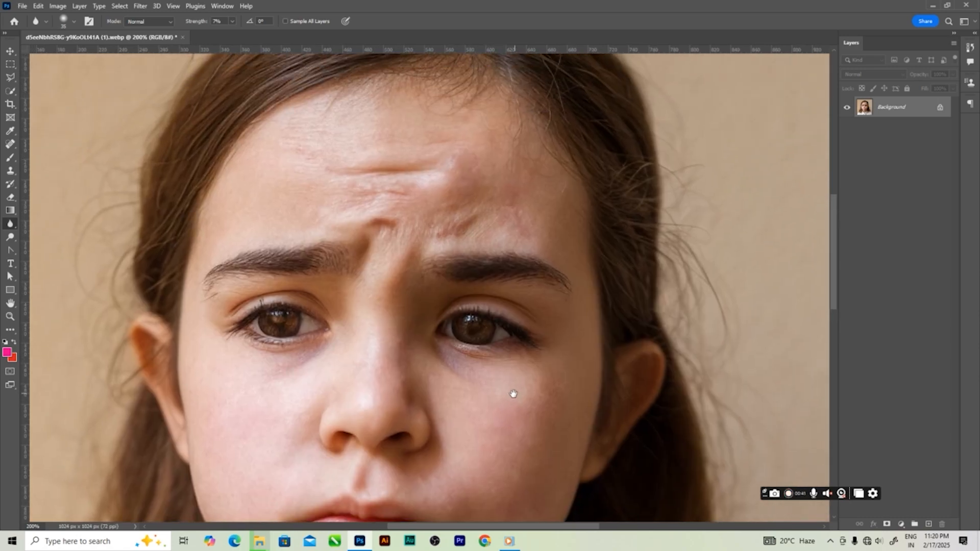
drag(528, 219, 543, 252)
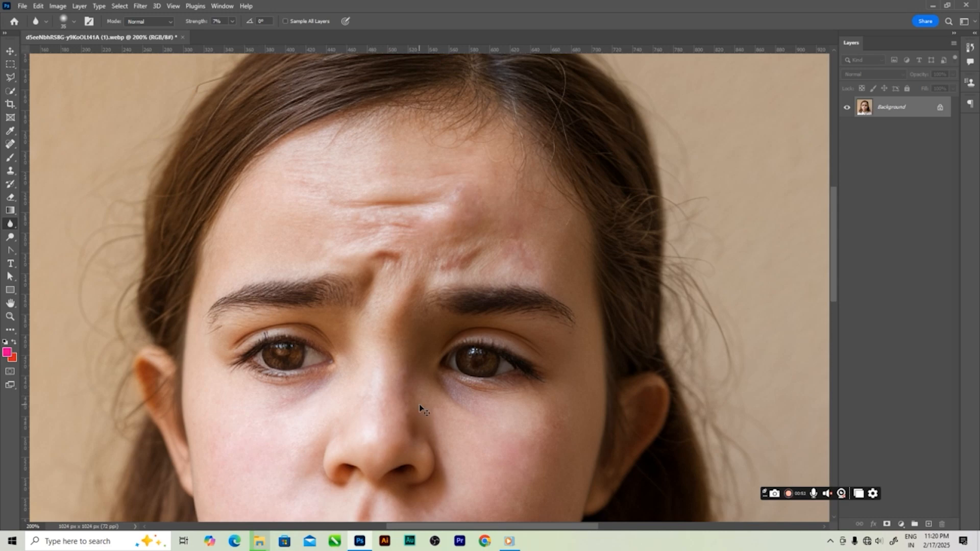
scroll(420, 408, down, 4)
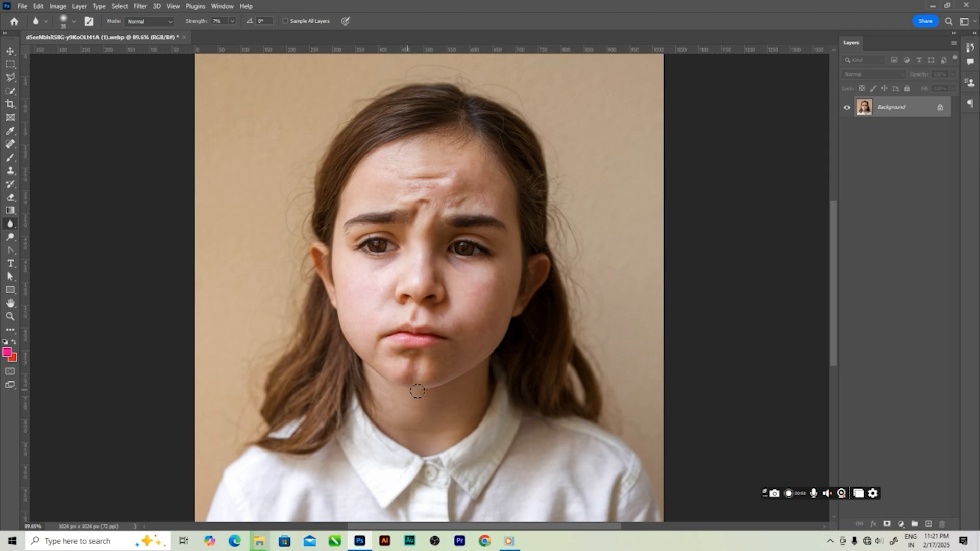
Set up the Brush tool with the Soft Round preset at 25 px and 0% hardness.
click(9, 159)
click(48, 158)
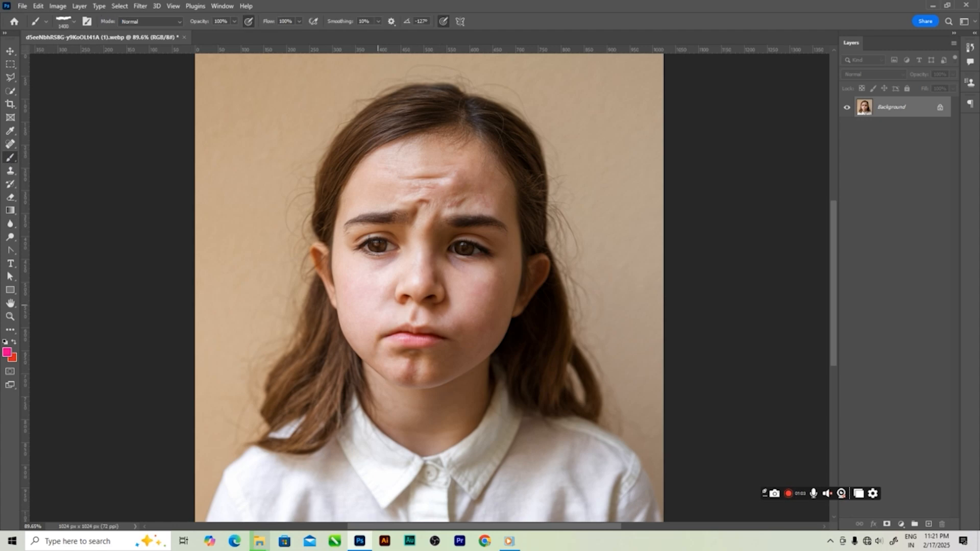
click(63, 20)
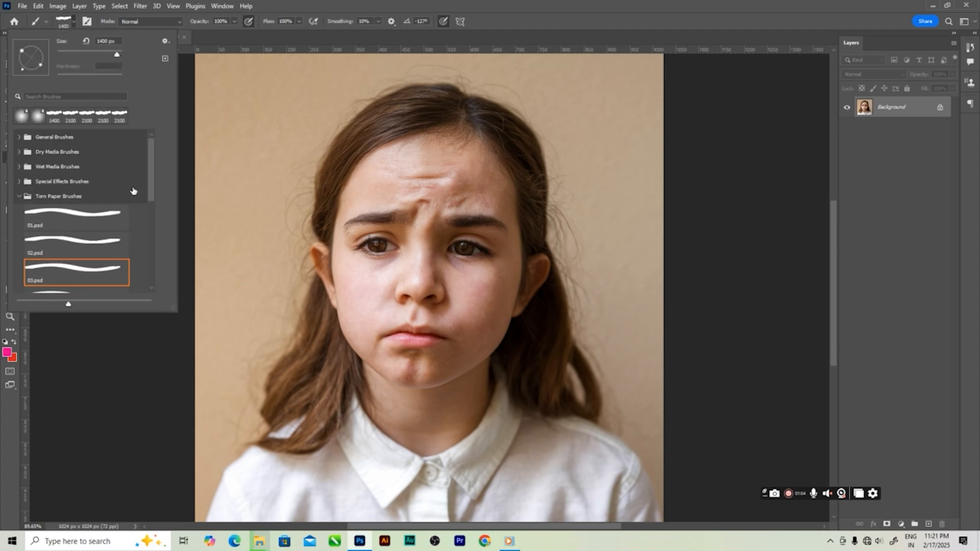
click(20, 138)
click(51, 163)
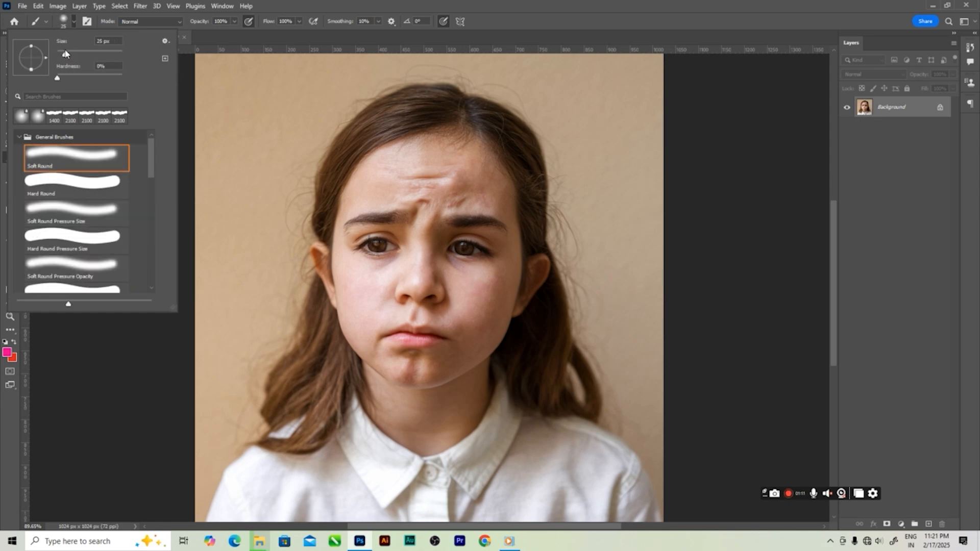
right_click(236, 140)
click(235, 140)
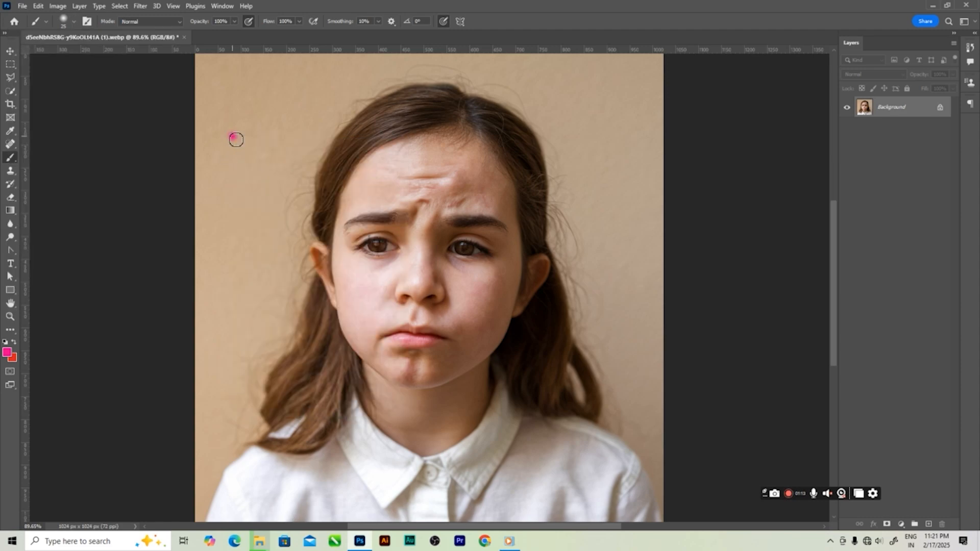
key(ctrl+z)
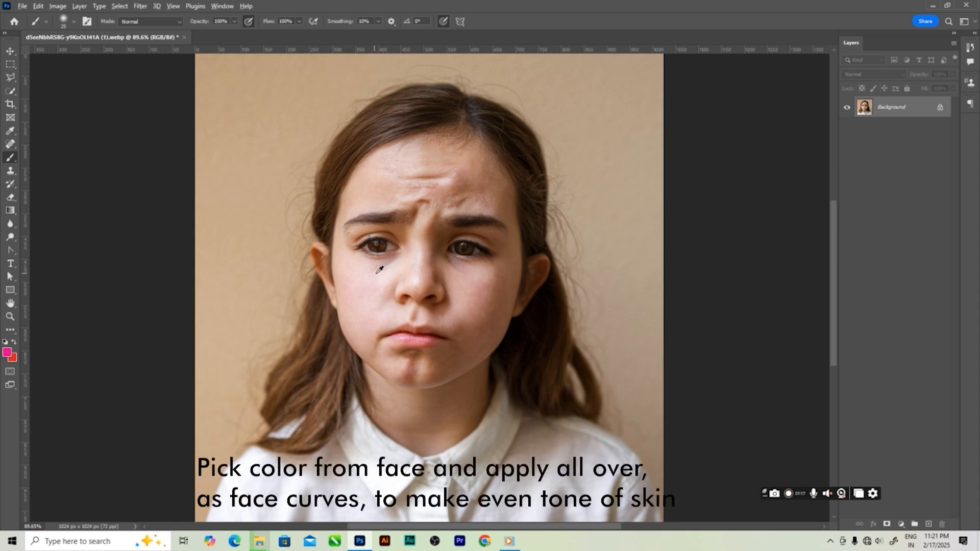
Sample the light skin tone below the left-hand eye and paint it over the cheek and chin at 5% brush opacity.
alt+click(391, 271)
text(5)
key(Return)
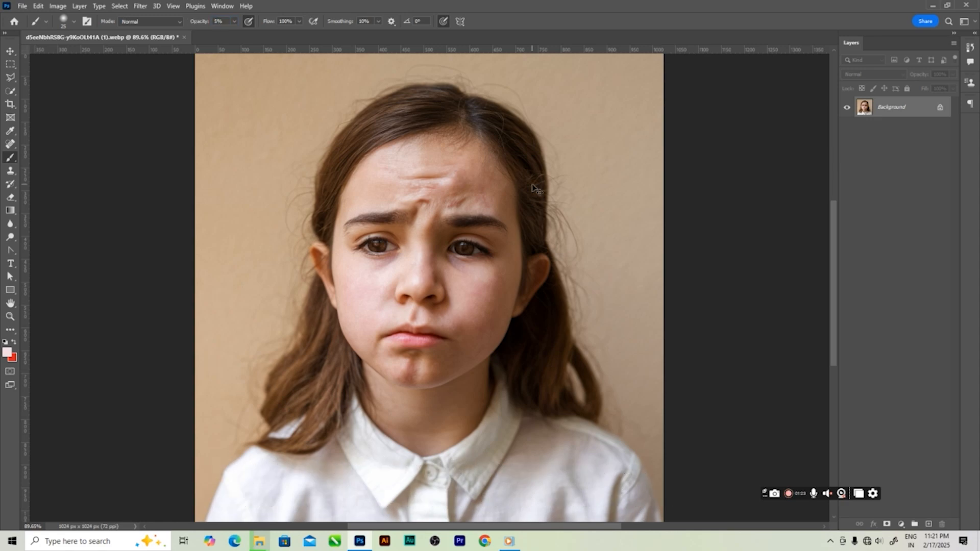
key(ctrl+plus)
key(ctrl+plus)
key(ctrl+plus)
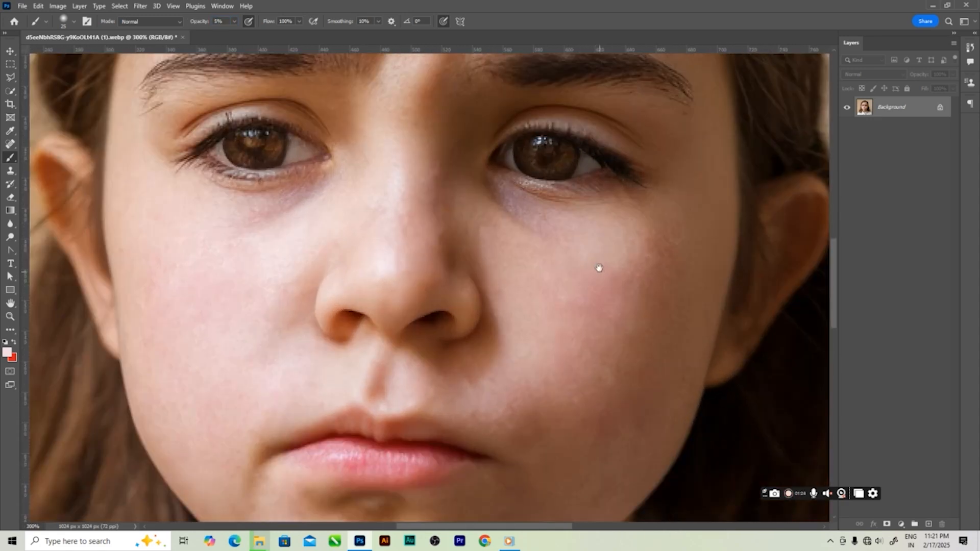
drag(598, 267, 441, 222)
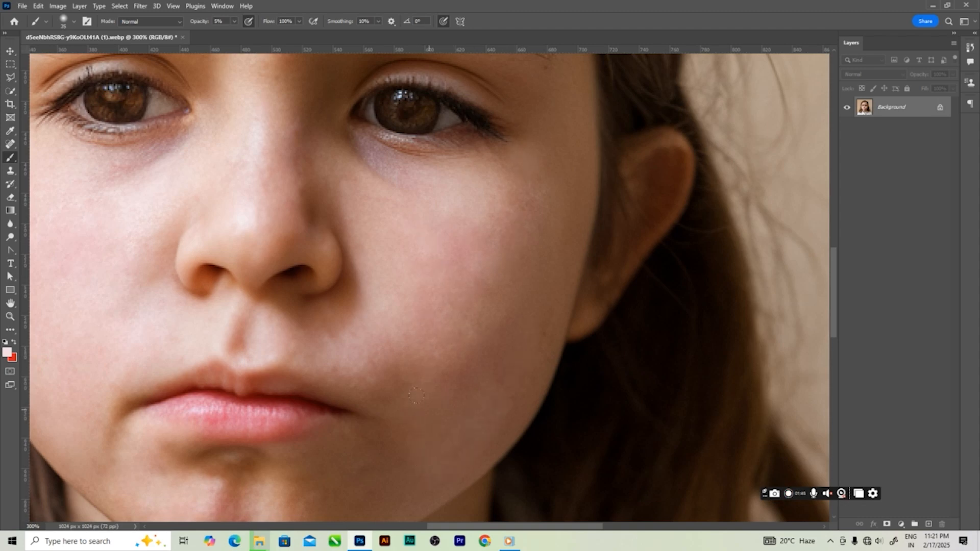
scroll(416, 396, down, 5)
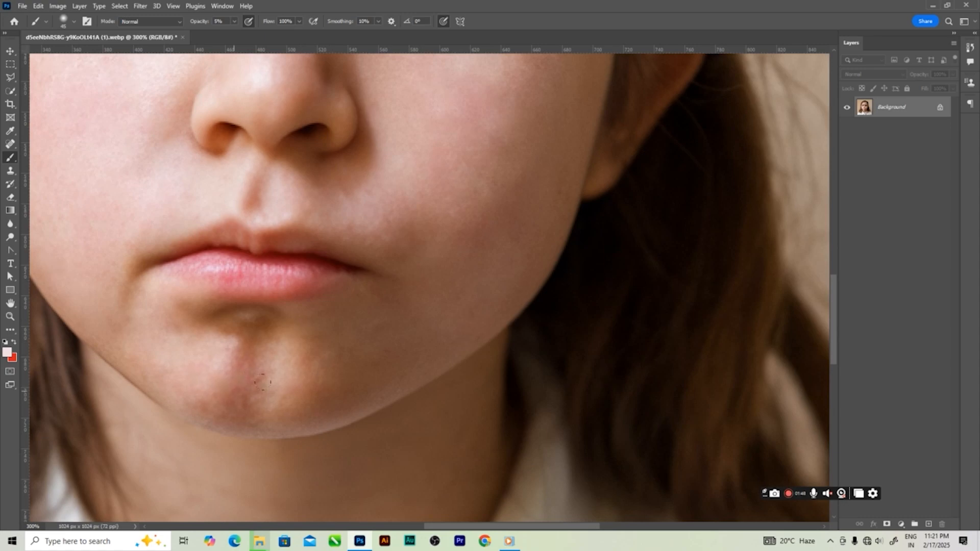
drag(228, 391, 256, 411)
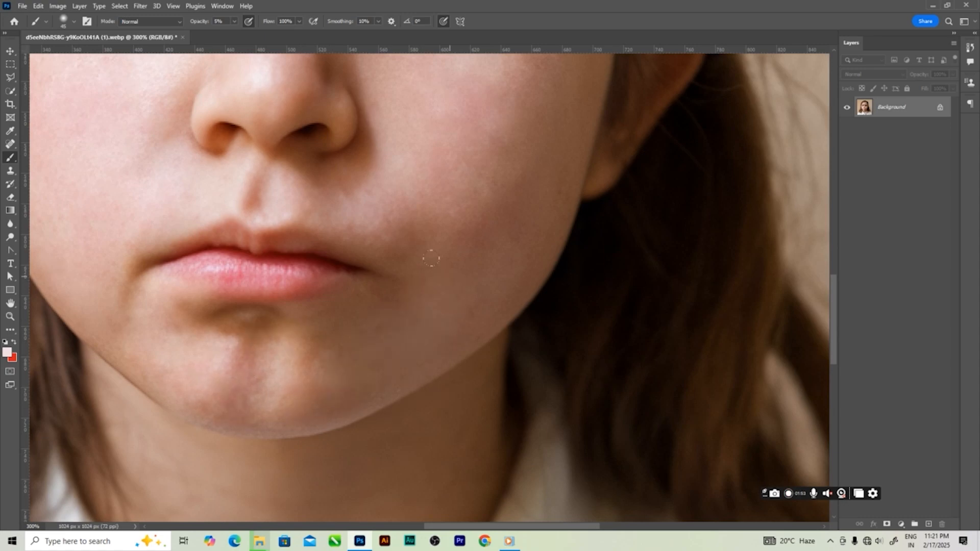
Even the skin tone across the cheeks and around the nose and mouth with the brush at 2% opacity.
scroll(433, 322, up, 2)
key(ctrl+minus)
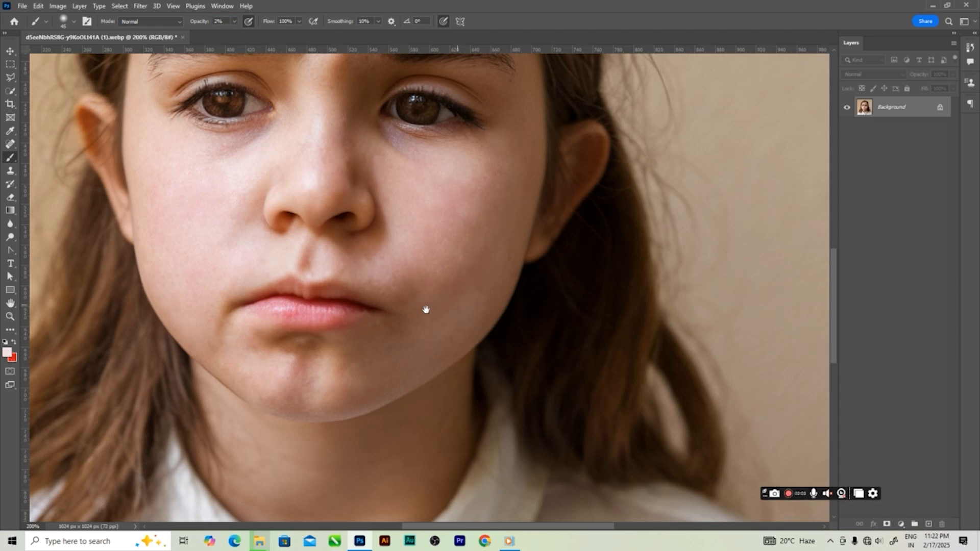
drag(426, 310, 554, 376)
drag(295, 297, 303, 350)
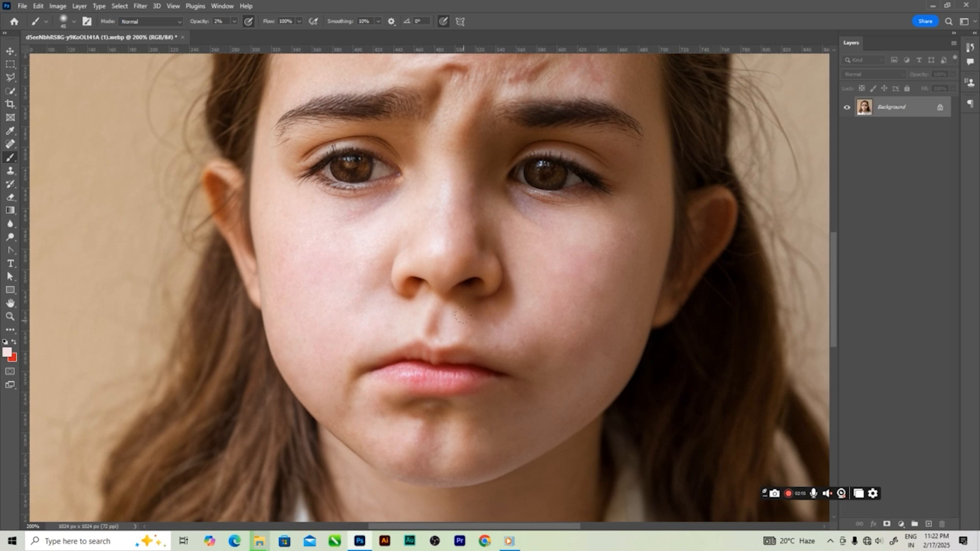
Even the skin tone across the forehead and upper face with the brush at 5% opacity.
scroll(344, 357, up, 5)
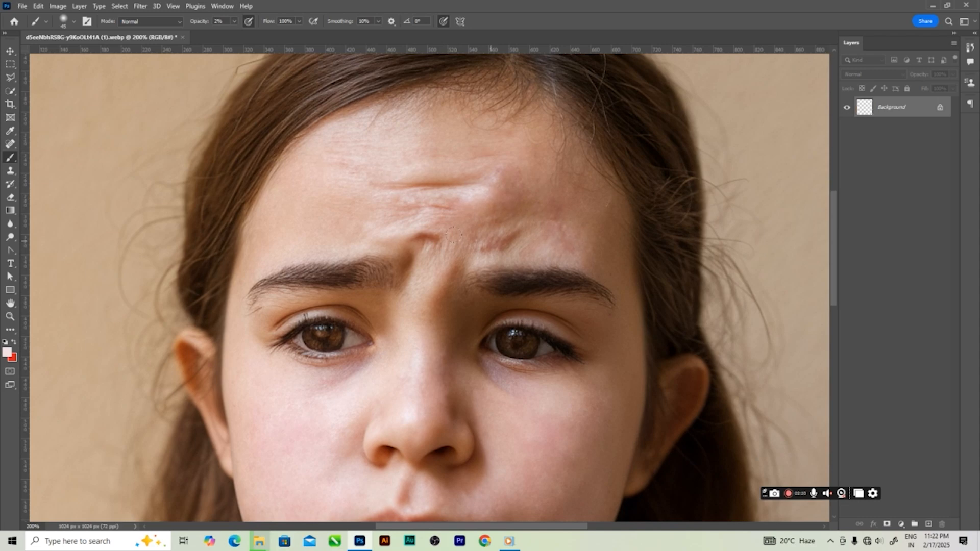
click(218, 21)
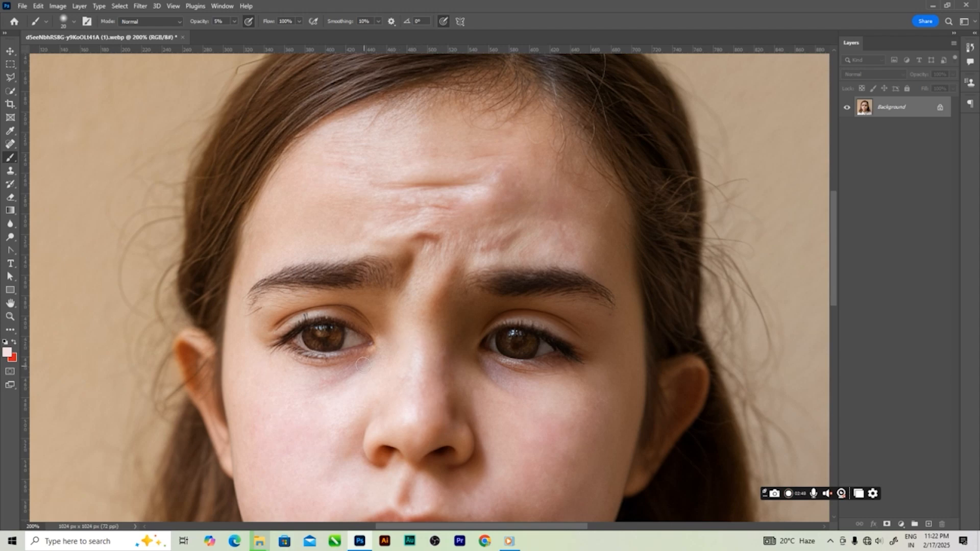
key(ctrl+0)
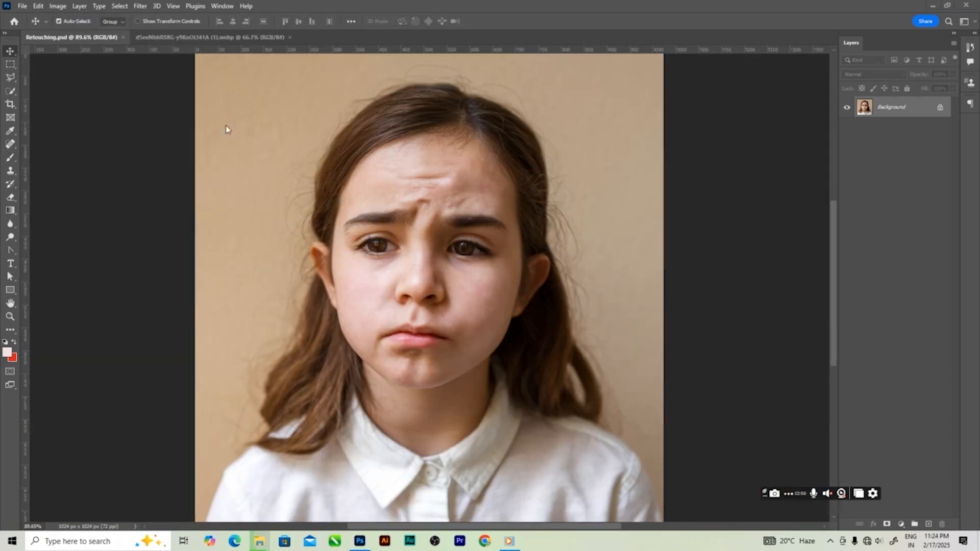
Arrange the retouched and original images side by side with the 2-up Vertical layout to compare them.
click(215, 7)
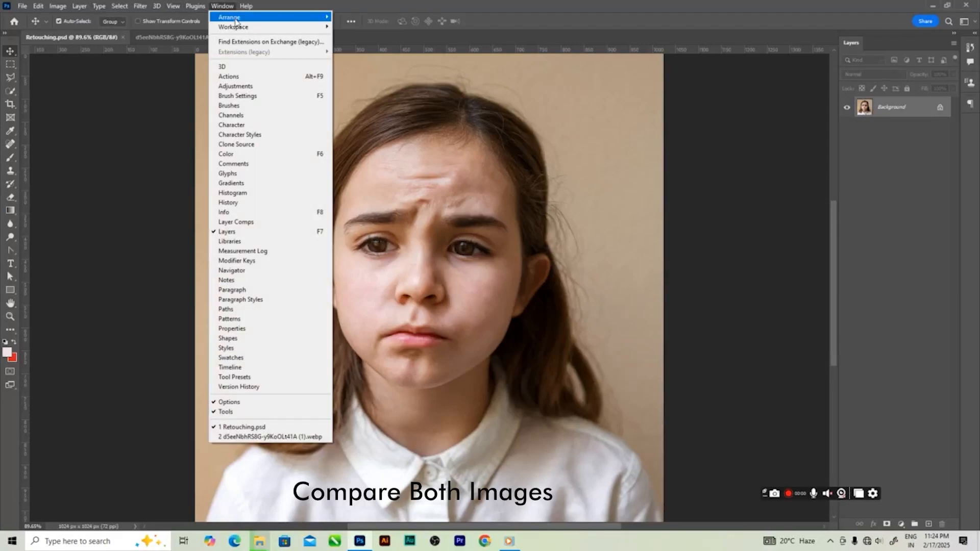
mouse_move(236, 21)
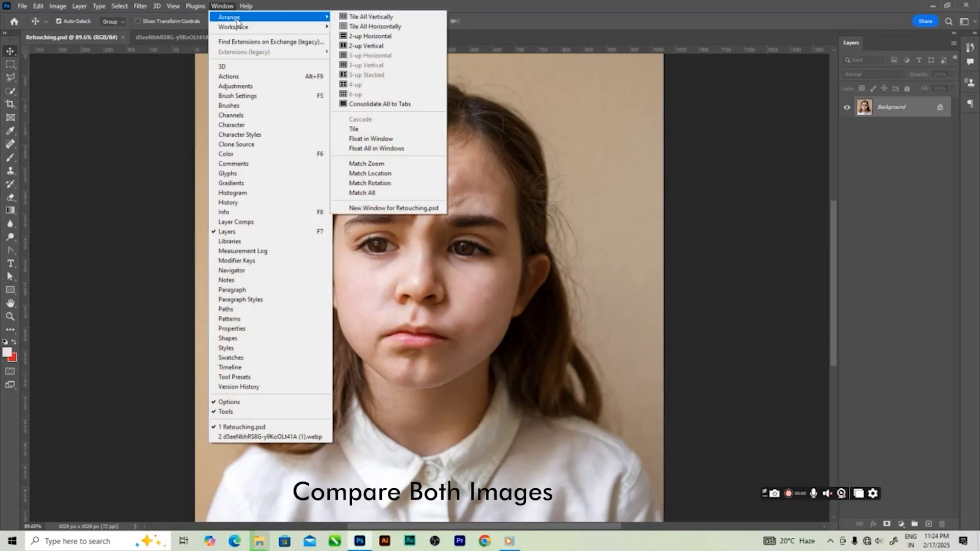
click(378, 45)
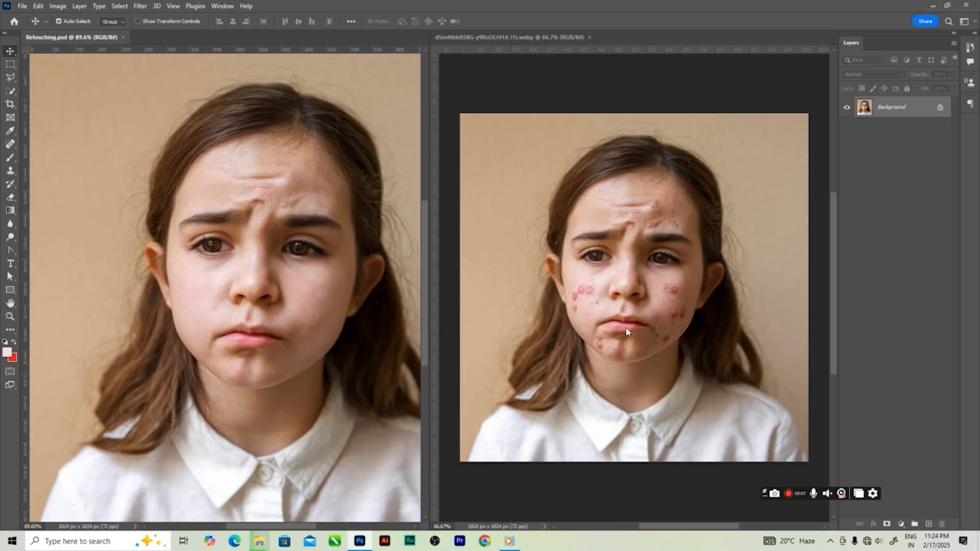
click(458, 73)
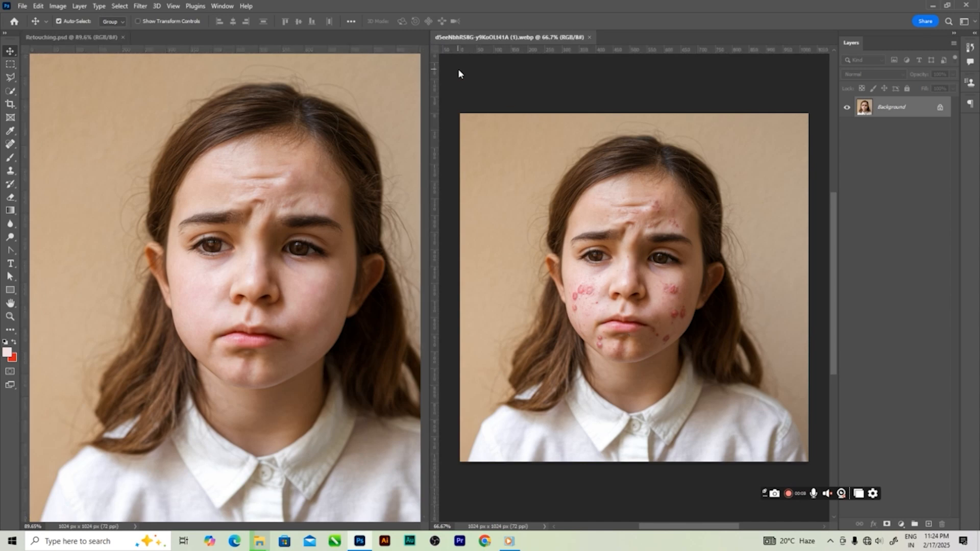
Extend the retouched image's canvas to the right with the Crop tool, to about 2260 px wide.
click(271, 217)
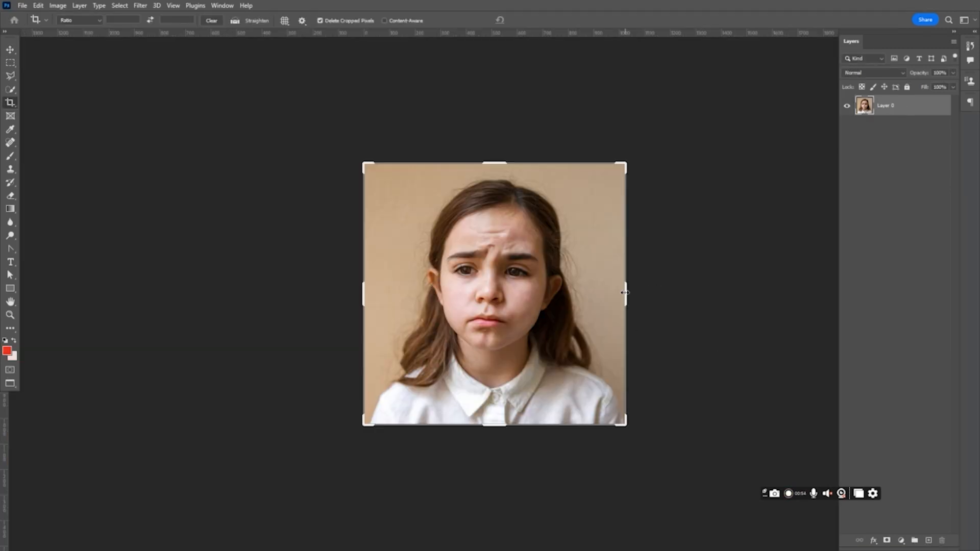
drag(625, 292, 784, 317)
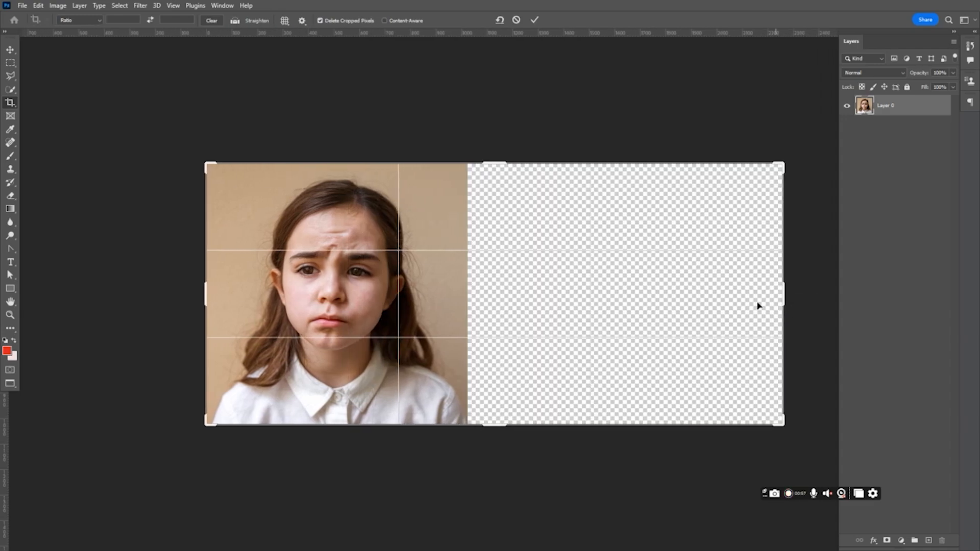
click(10, 50)
Copy the original acne portrait into Retouching.psd and place it in the blank area flush beside the retouched portrait.
key(f)
key(f)
key(f)
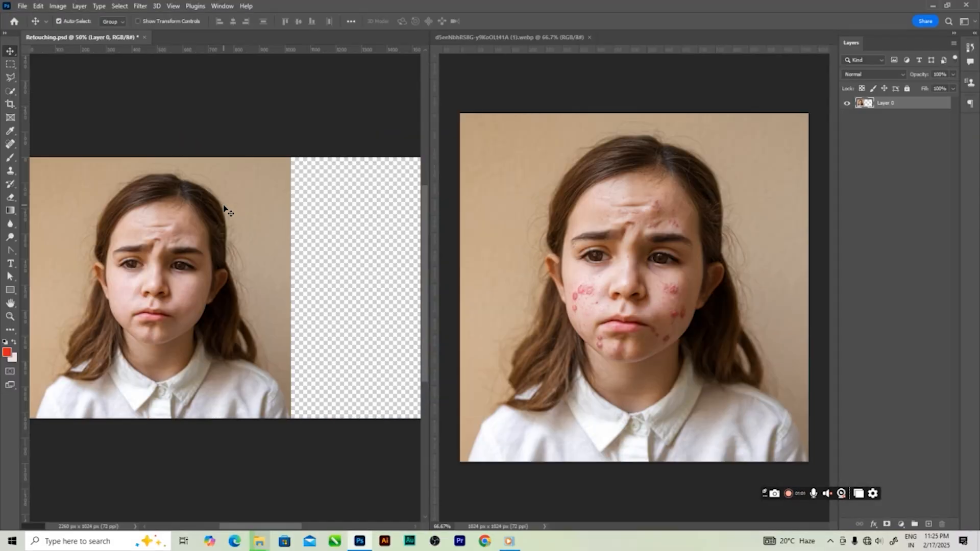
click(708, 246)
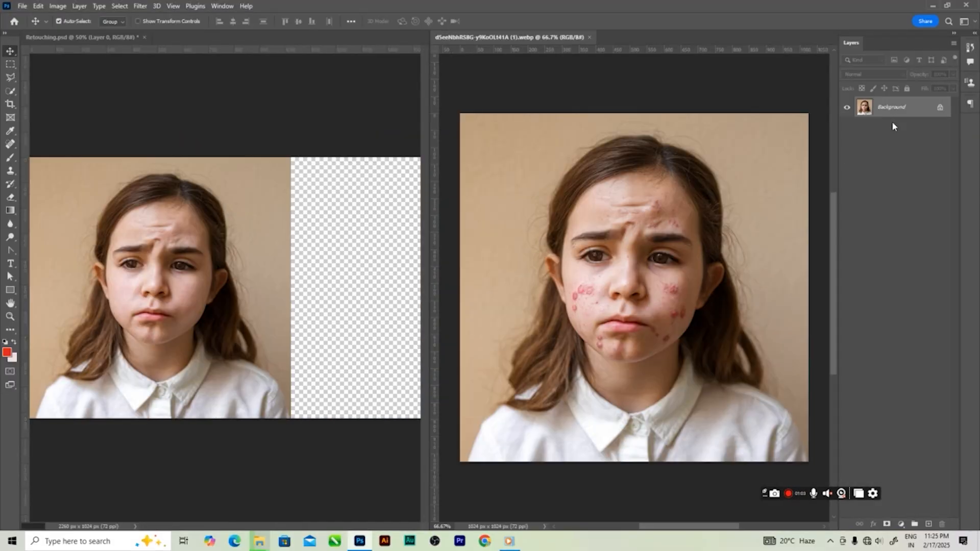
mouse_move(895, 111)
mouse_down()
mouse_move(511, 188)
mouse_move(380, 265)
mouse_up()
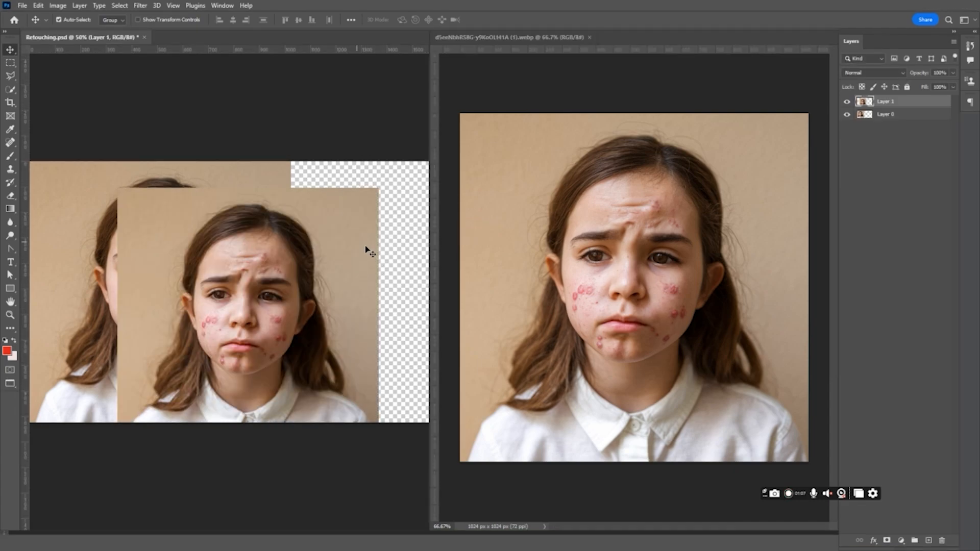
key(f)
drag(367, 323, 539, 293)
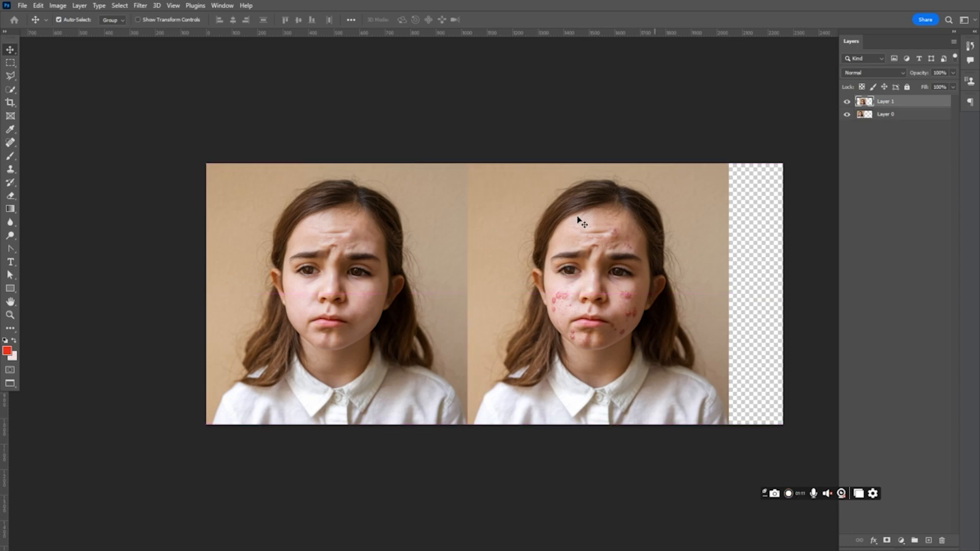
Crop off the transparent strip at the canvas's right edge so it ends at the second portrait.
click(406, 302)
click(9, 102)
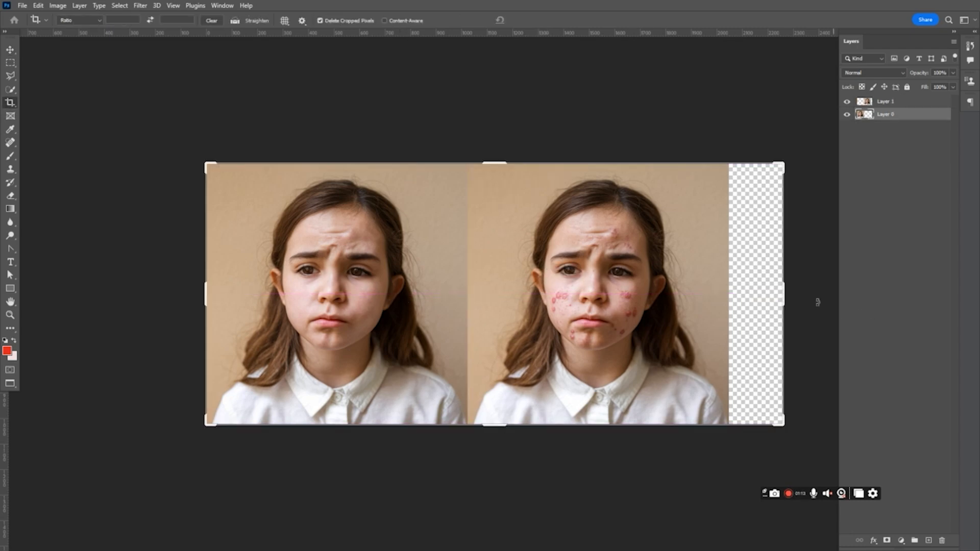
drag(785, 293, 757, 292)
key(Return)
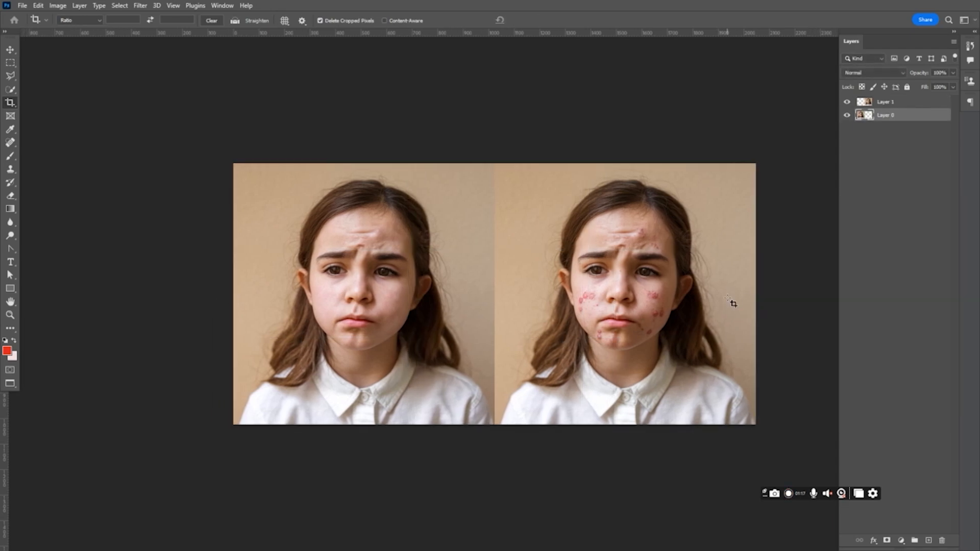
click(11, 50)
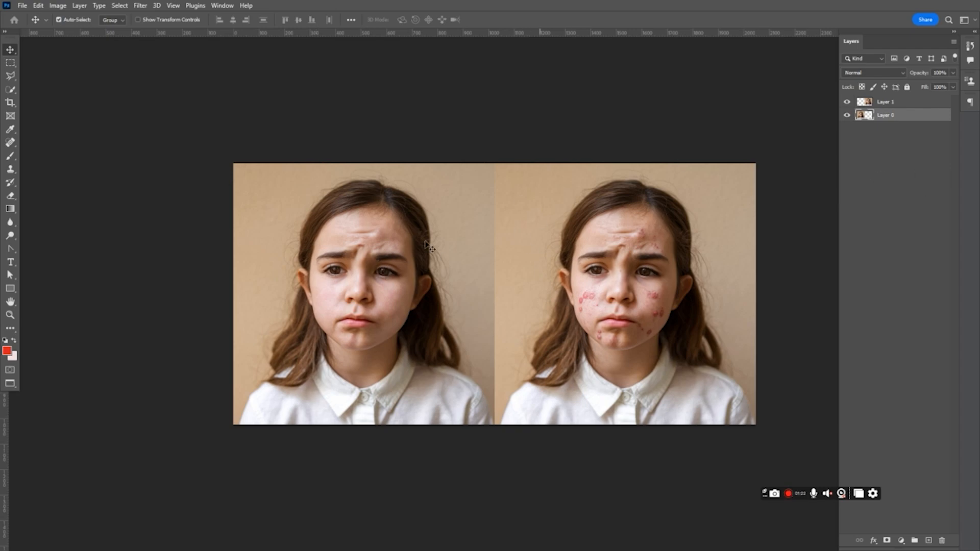
Brighten the retouched portrait layer with a Curves adjustment by raising the middle of the RGB curve.
click(58, 6)
mouse_move(74, 32)
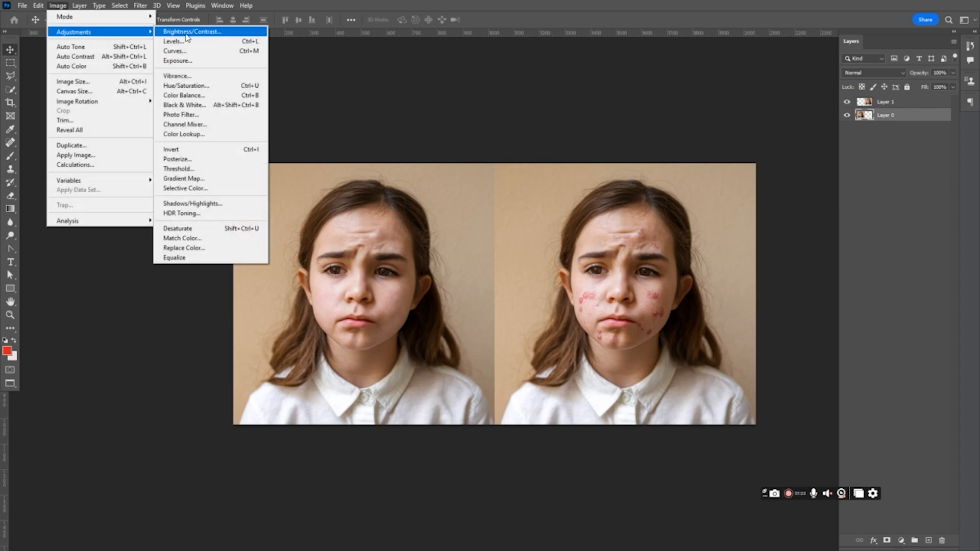
click(185, 51)
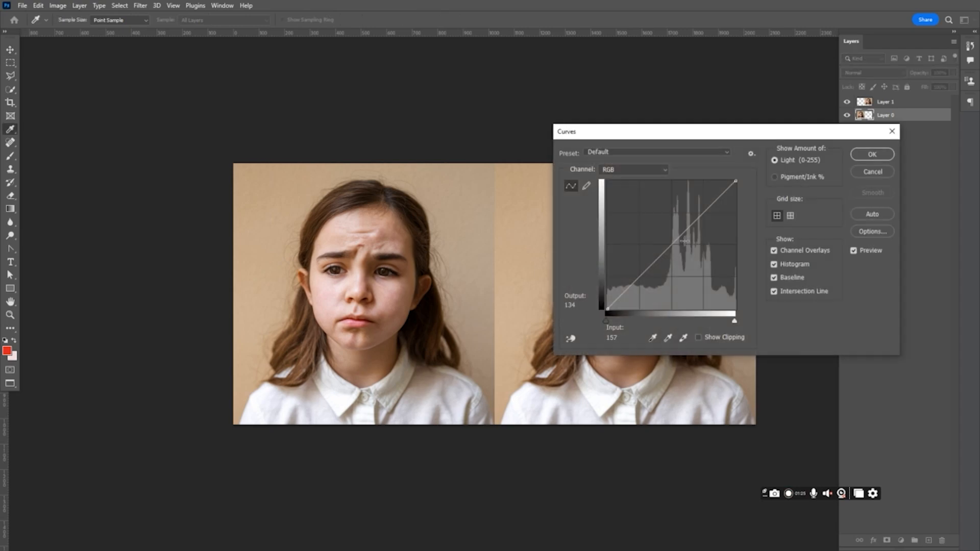
drag(677, 239, 664, 234)
click(860, 154)
Swap the two portraits so the acne version is on the left and the retouched one on the right.
key(v)
drag(363, 314, 511, 323)
drag(609, 279, 347, 278)
drag(555, 293, 645, 276)
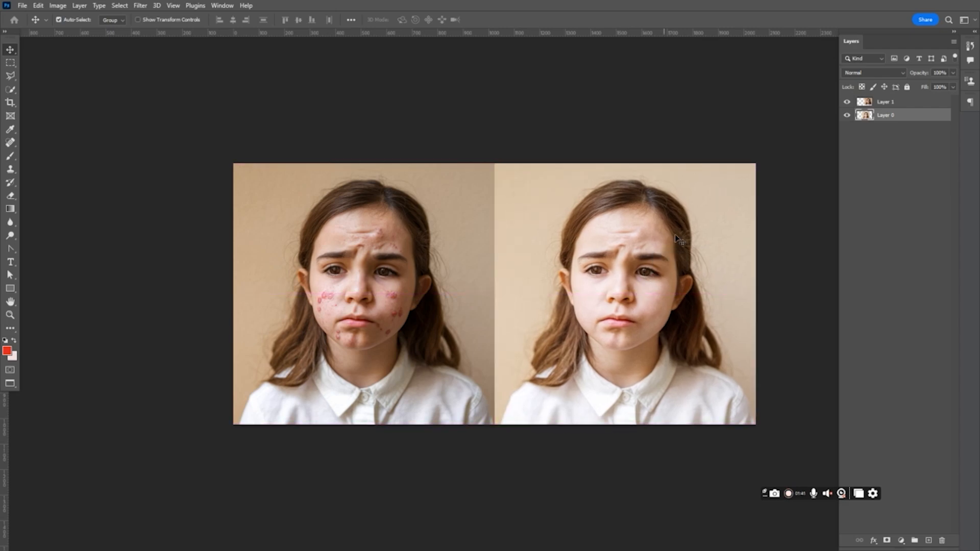
Add a 100 pt Futura Md BT Bold text label reading "BEFORE" on the lower part of the acne portrait.
click(10, 264)
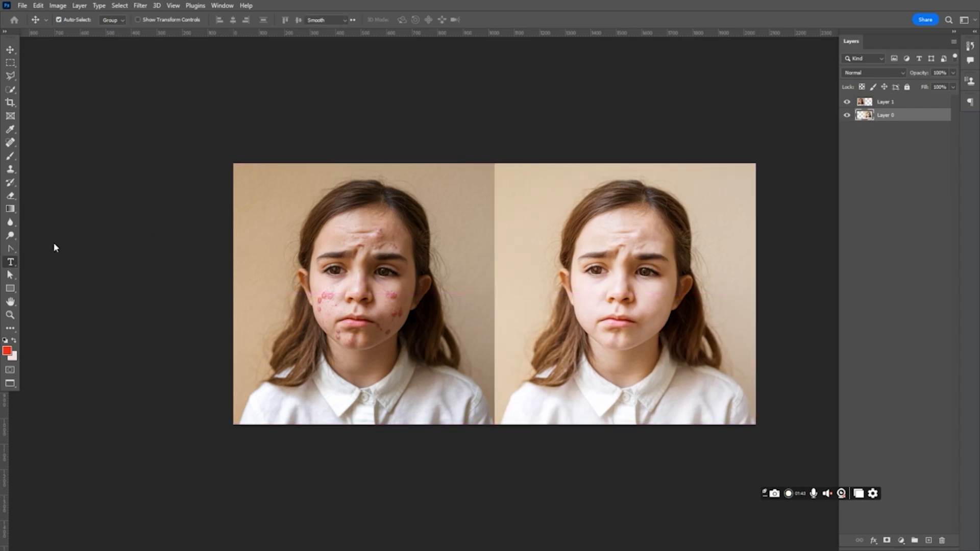
click(278, 393)
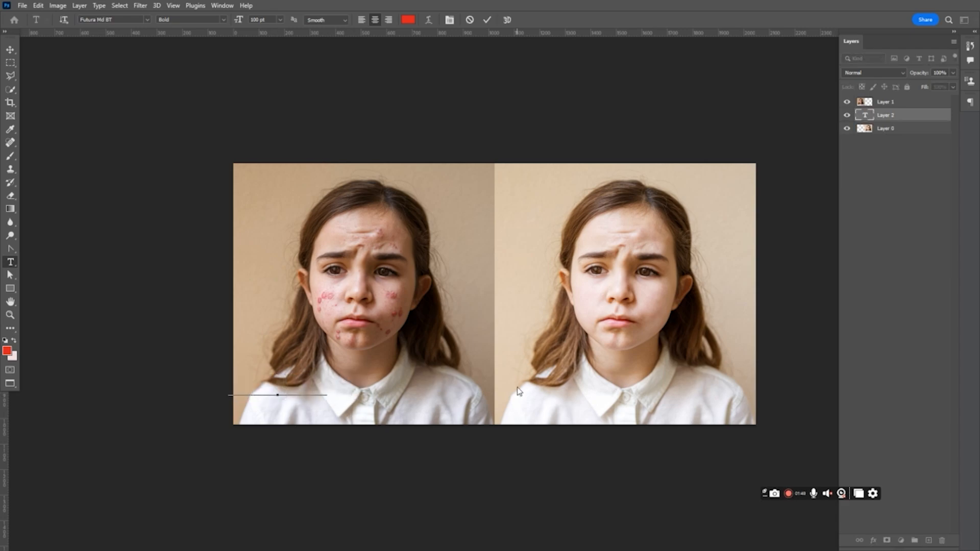
click(11, 50)
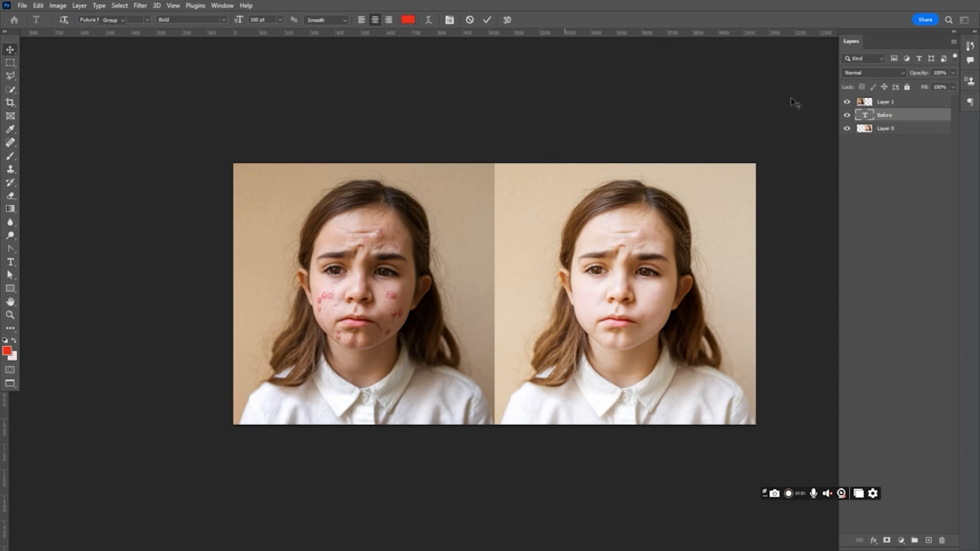
Raise the "BEFORE" text layer above both photo layers, shift it fully inside the acne portrait's lower-left corner and fill it black.
drag(890, 114, 894, 100)
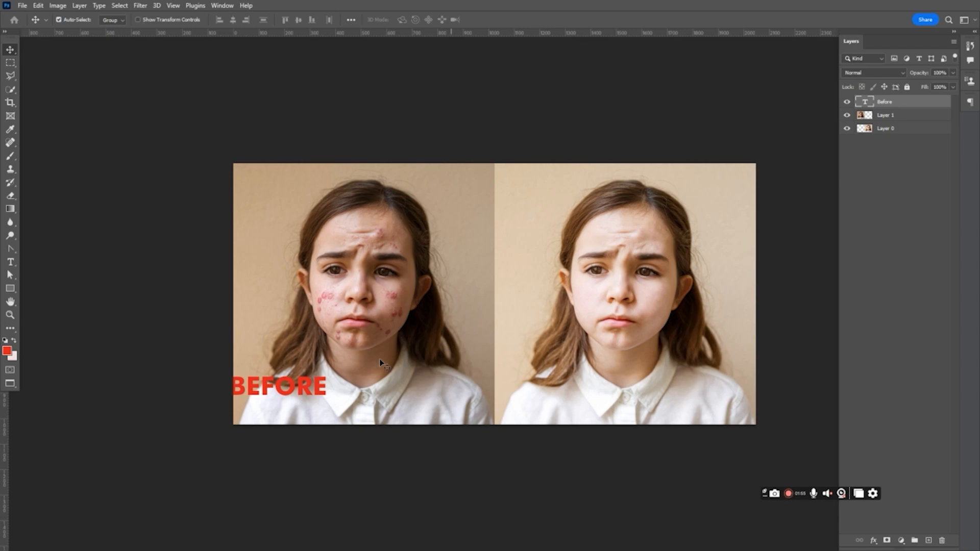
drag(290, 394, 306, 407)
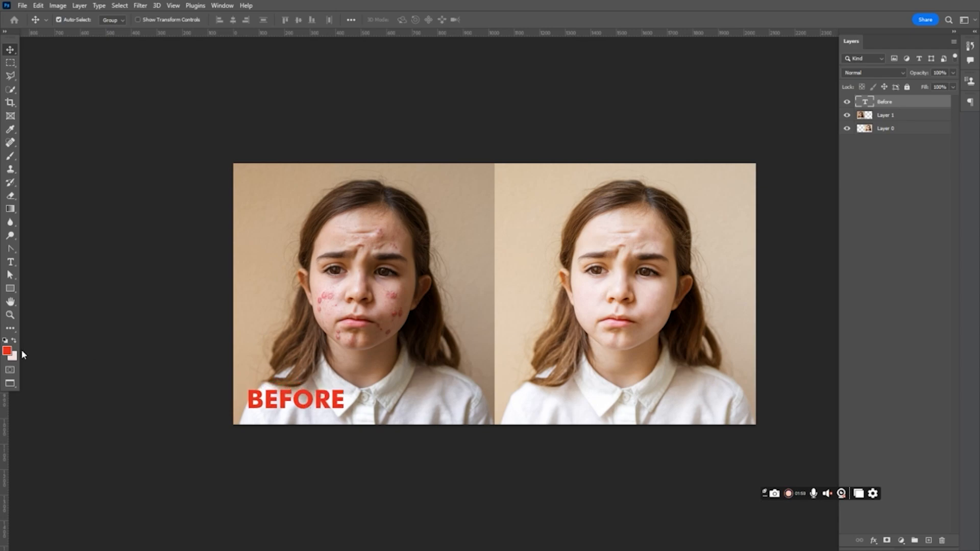
key(alt+BackSpace)
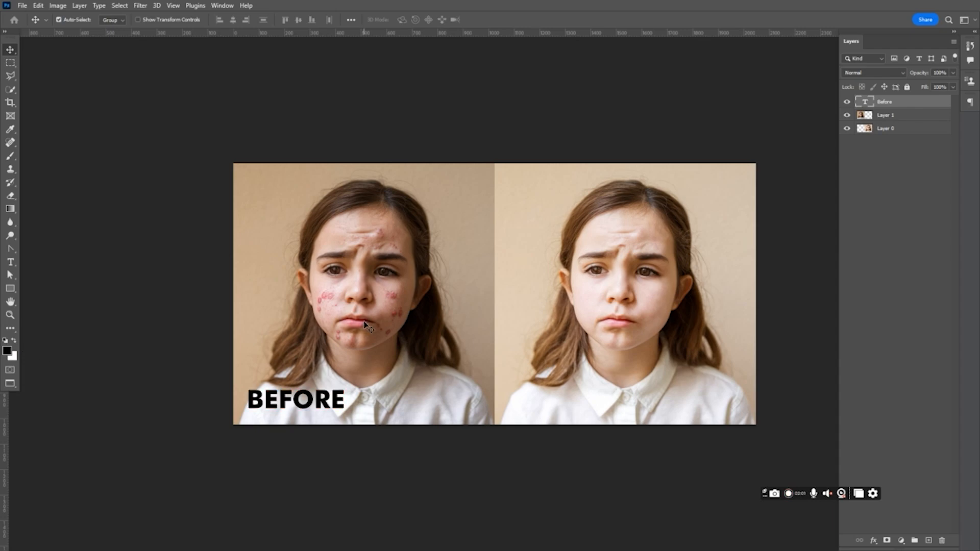
Duplicate the "BEFORE" label onto the lower part of the retouched portrait and change the copy's text to "AFTER".
drag(308, 408, 600, 413)
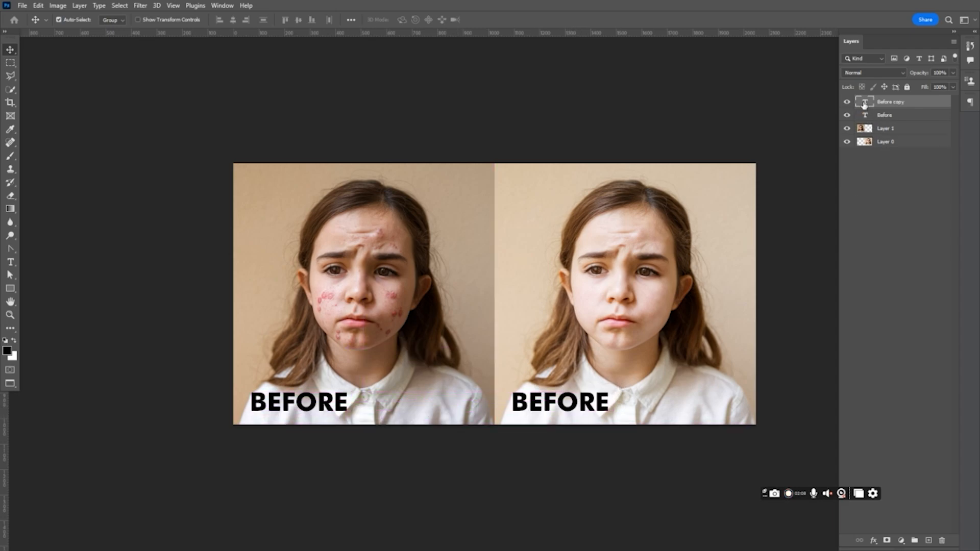
double_click(864, 102)
text(AFTER)
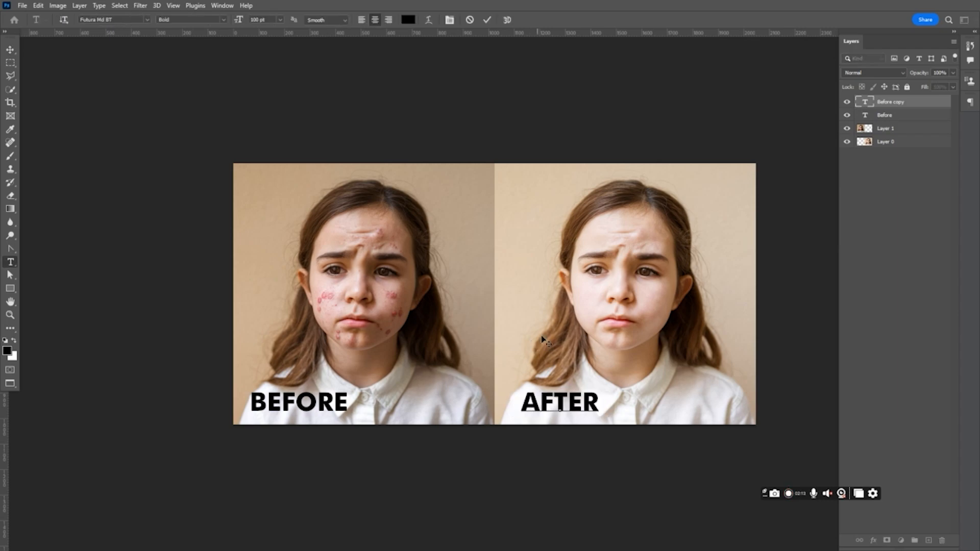
click(10, 50)
drag(497, 278, 460, 267)
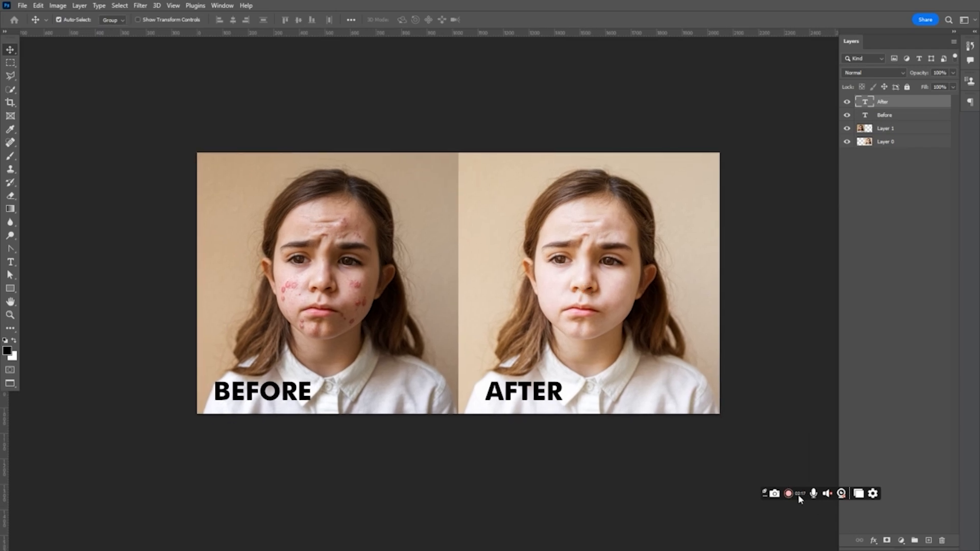